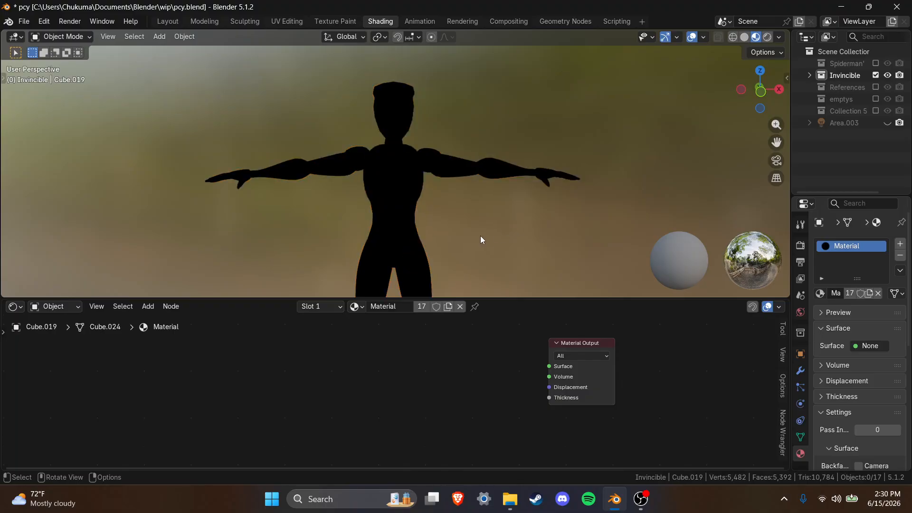
Add a Principled BSDF node to the character's material, well before the Material Output node.
scroll(480, 235, "down", 3)
mouse_move(481, 236)
middle_mouse_down()
mouse_move(478, 199)
mouse_move(479, 218)
middle_mouse_up()
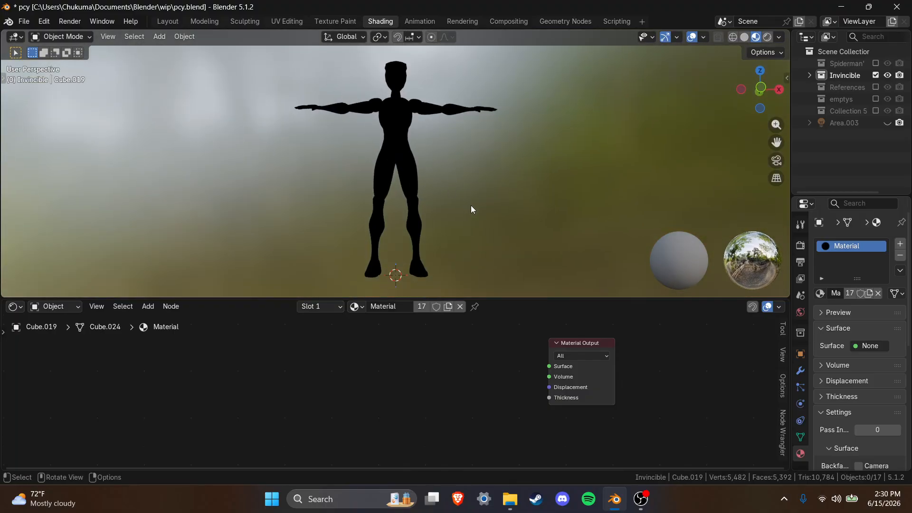
scroll(481, 192, "up", 2)
key("shift+a")
mouse_move(391, 390)
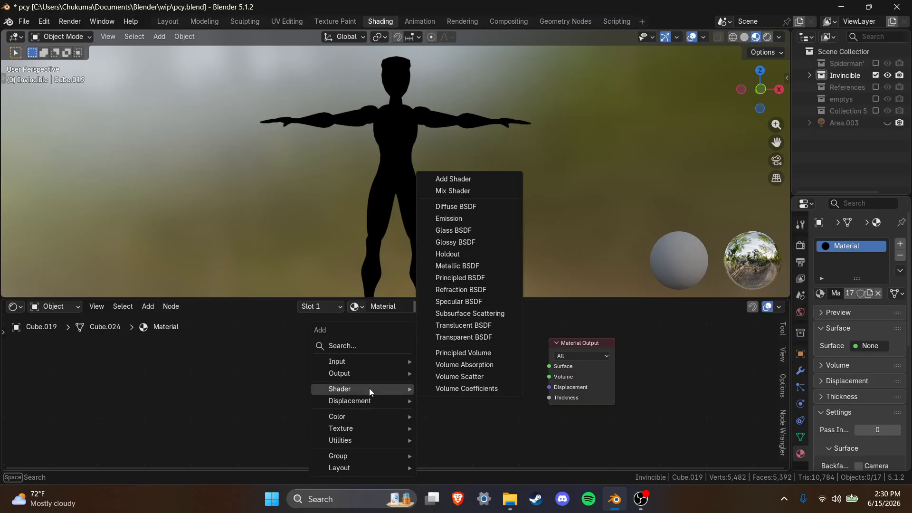
left_click(465, 277)
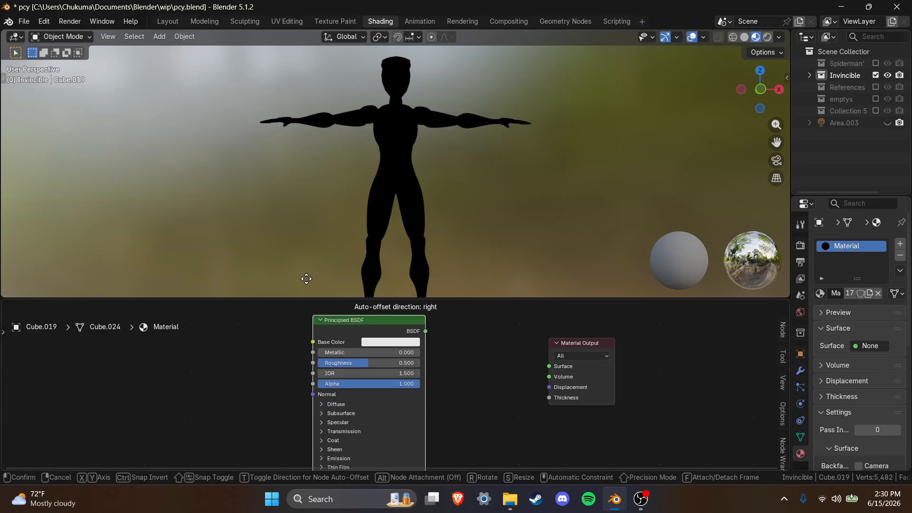
left_click(164, 307)
Add a Shader to RGB node fed by the Principled BSDF's BSDF output.
left_click_drag(279, 358, 306, 362)
left_click(398, 370)
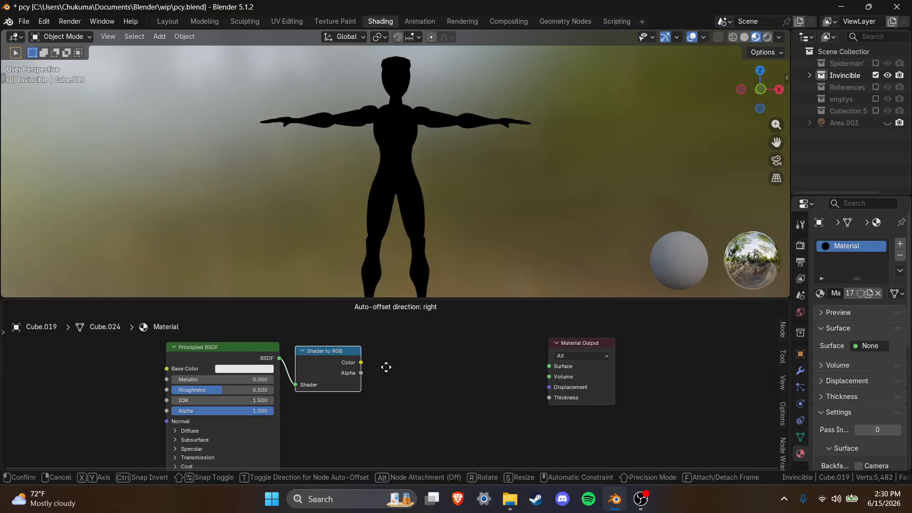
left_click(386, 371)
Add a Color Ramp fed by the Shader to RGB colour and connect its Color output to the Material Output's Surface.
left_click_drag(352, 367, 409, 368)
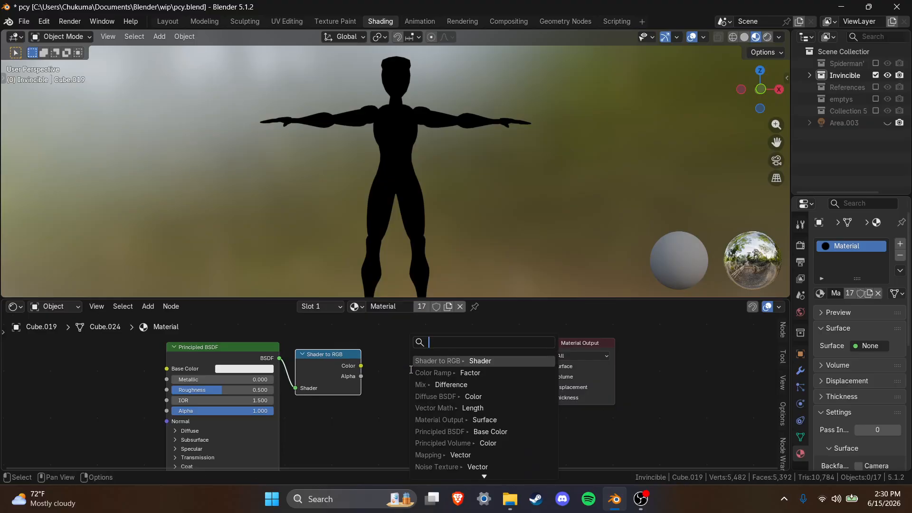
left_click(452, 372)
left_click(452, 369)
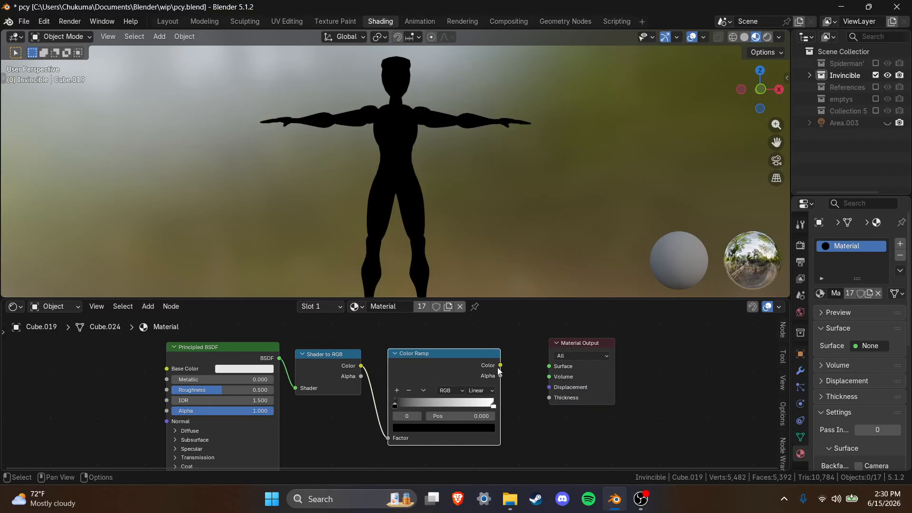
left_click_drag(499, 367, 549, 366)
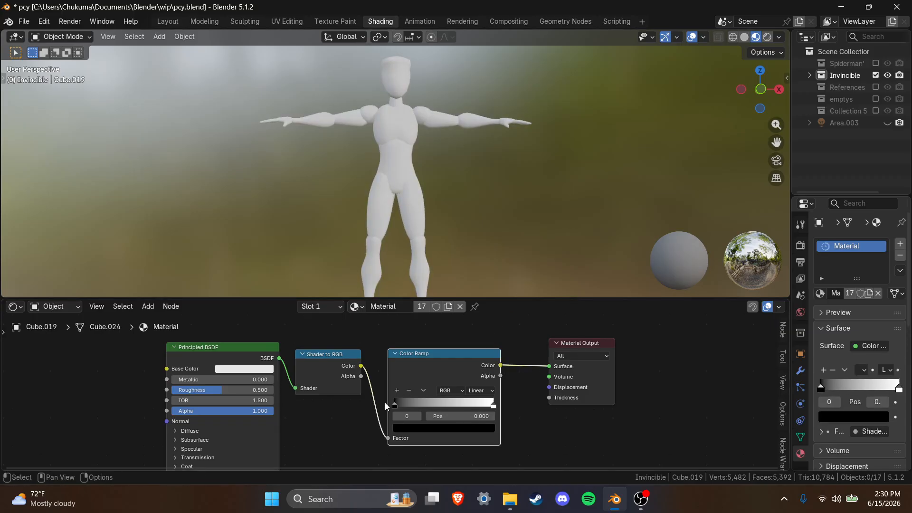
Set the Color Ramp's interpolation to Constant and inspect the hard-edged shading on the character's torso.
left_click(493, 391)
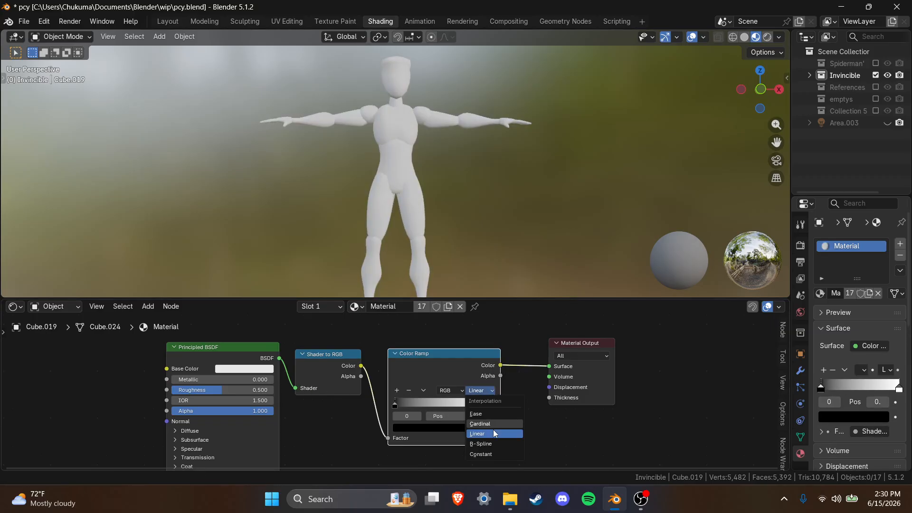
left_click(495, 455)
middle_click_drag(423, 169, 404, 155)
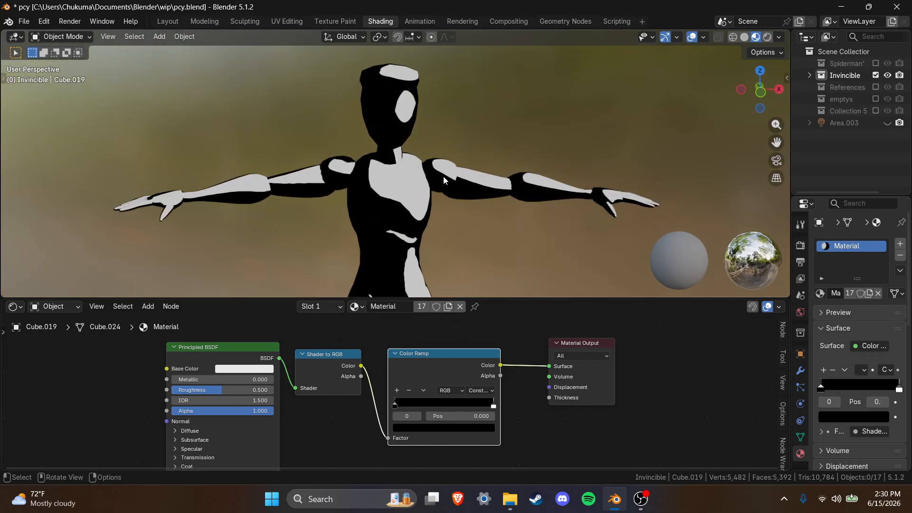
scroll(450, 226, "up", 8)
scroll(449, 223, "up", 2)
scroll(475, 233, "down", 2)
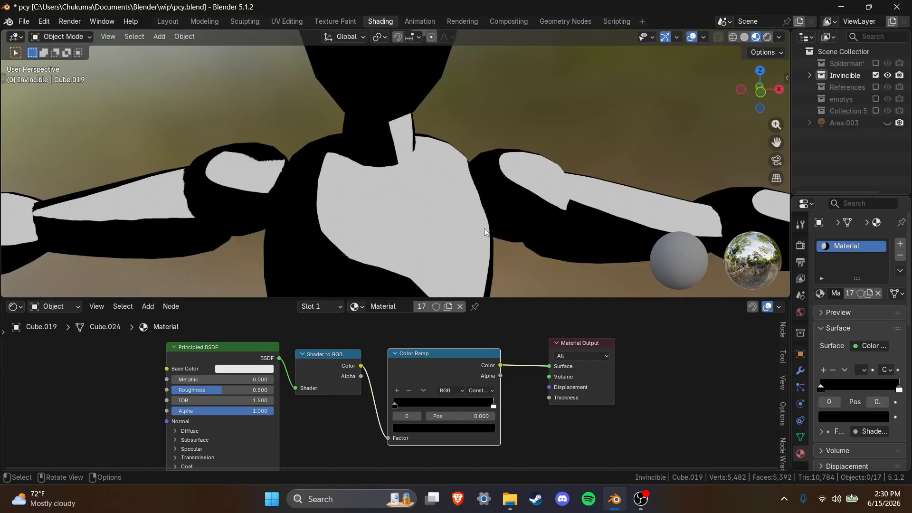
Shift the ramp's white stop toward the black one and add a middle stop coloured dark grey with value 0.357.
mouse_move(481, 404)
left_mouse_down()
mouse_move(400, 408)
mouse_move(481, 409)
mouse_move(460, 408)
left_mouse_up()
left_click(396, 390)
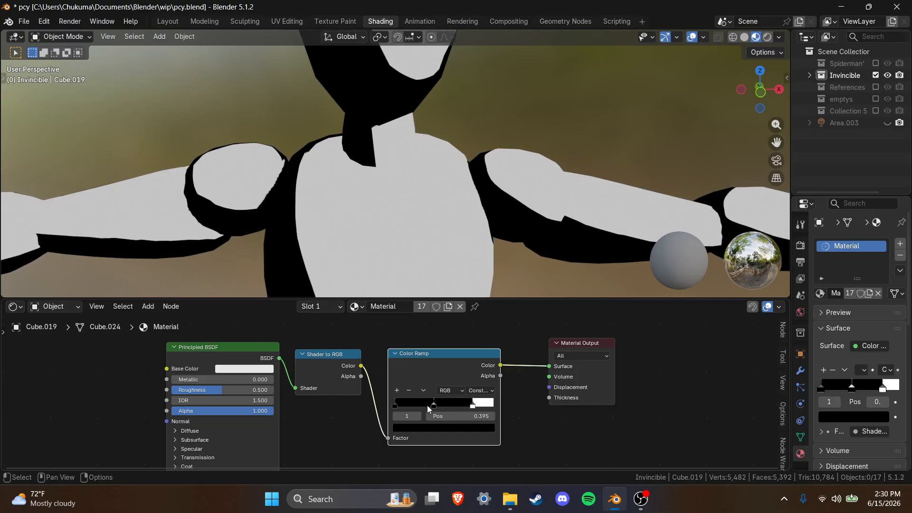
left_click(446, 428)
mouse_move(479, 307)
left_mouse_down()
mouse_move(479, 294)
mouse_move(479, 313)
left_mouse_up()
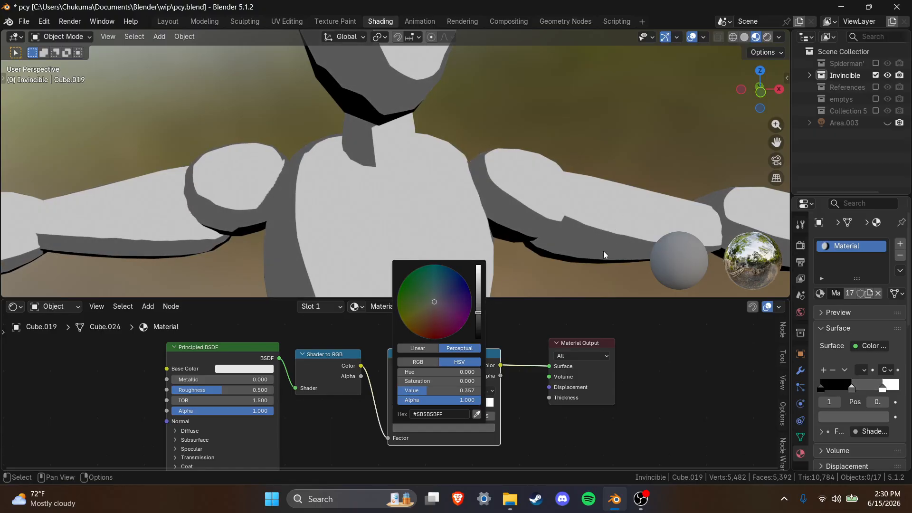
Examine the three-tone shading on the character from several angles and distances.
scroll(568, 118, "down", 5)
scroll(475, 166, "up", 5)
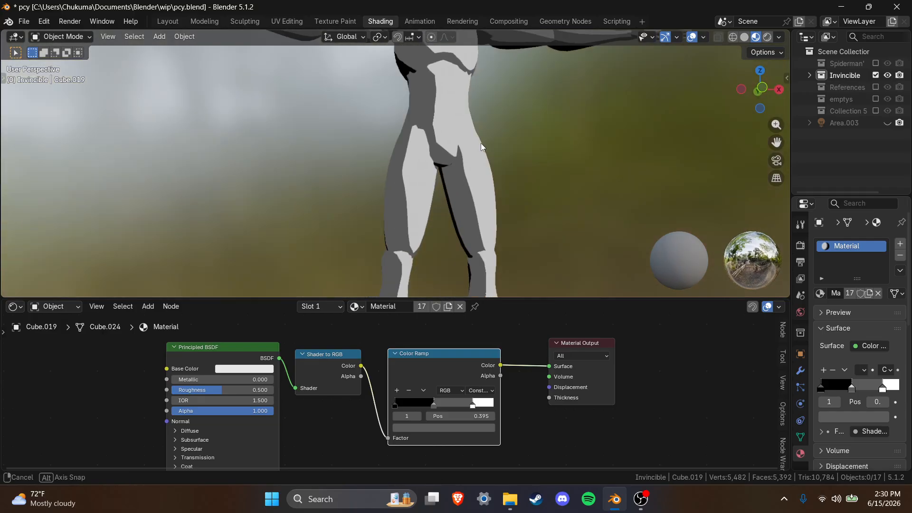
middle_click_drag(445, 198, 577, 228)
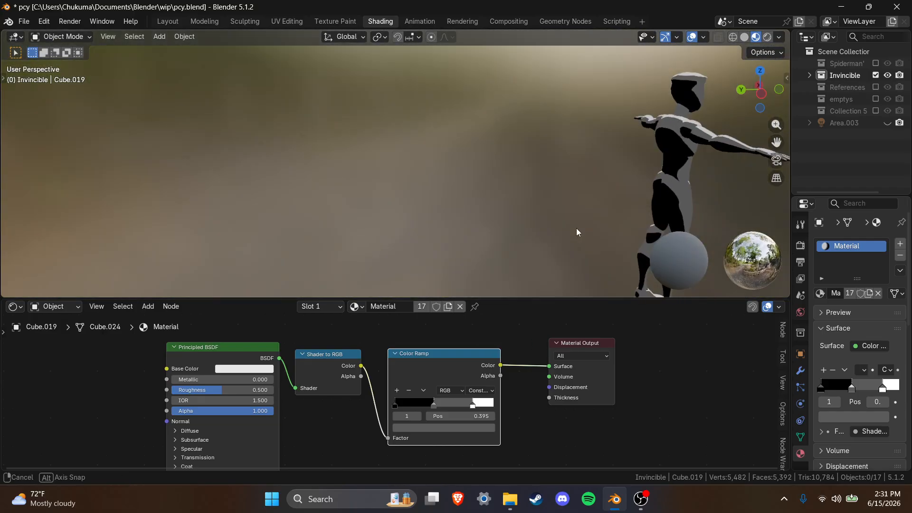
middle_click_drag(590, 173, 459, 205)
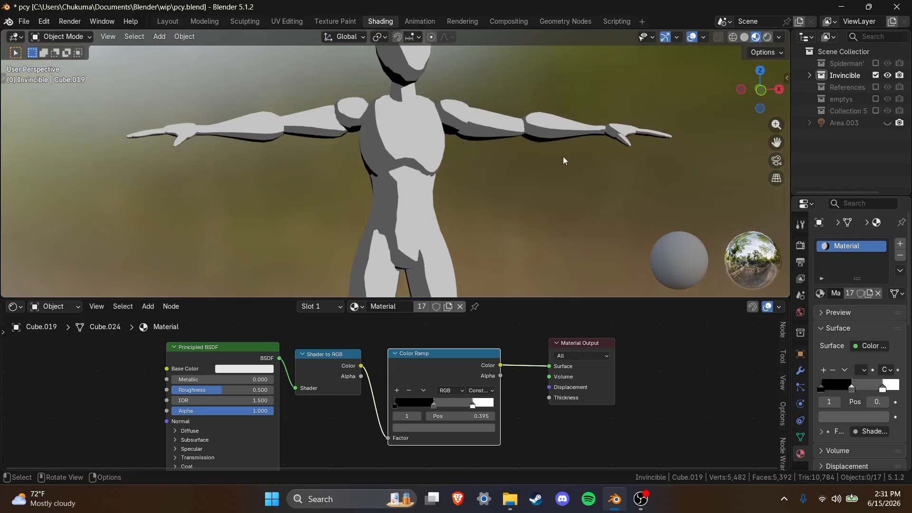
scroll(492, 142, "up", 5)
scroll(482, 171, "down", 3)
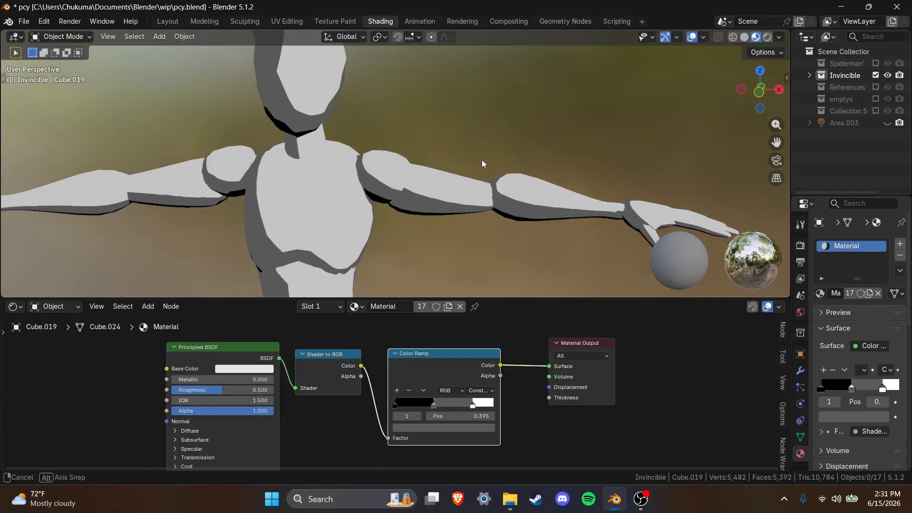
scroll(475, 168, "up", 3)
scroll(464, 173, "down", 2)
scroll(474, 166, "up", 2)
scroll(453, 161, "down", 4)
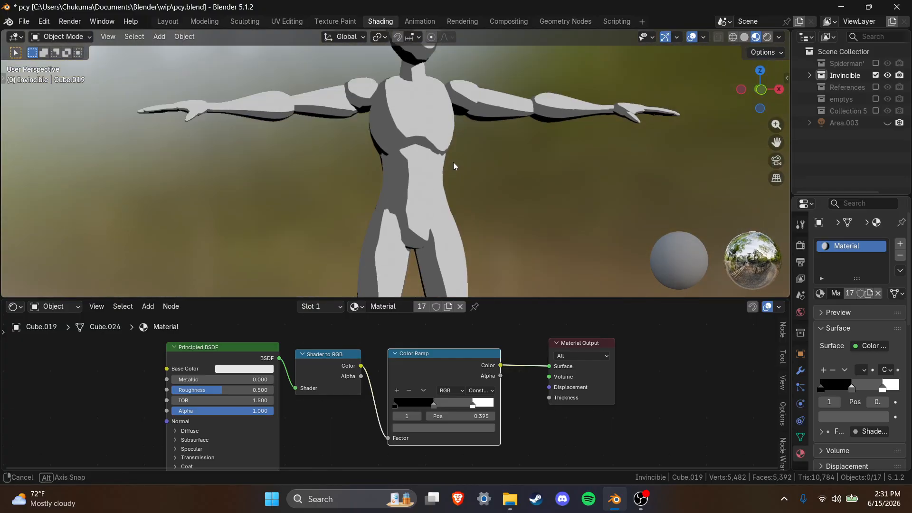
scroll(443, 136, "up", 1)
scroll(432, 187, "down", 1)
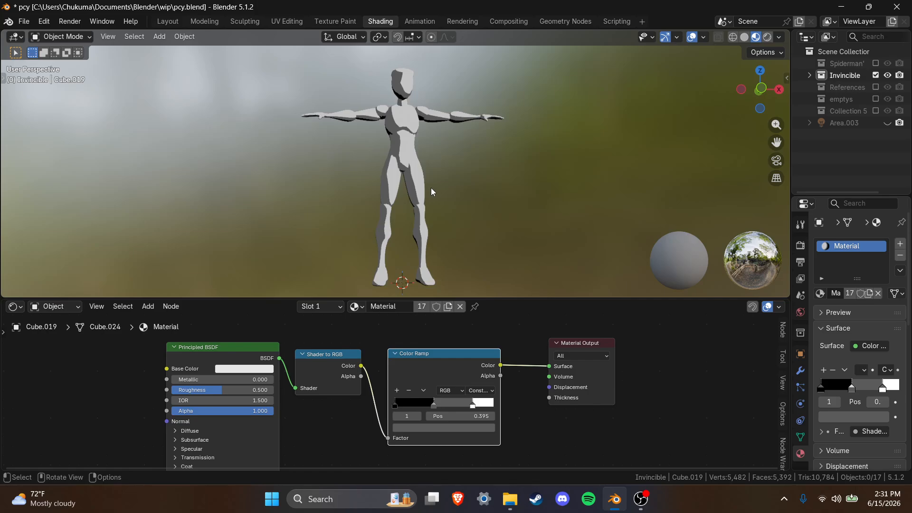
Nudge the Color Ramp's black stop toward white, move the grey stop to position 0.529, and check the shadows on the body.
scroll(454, 172, "up", 5)
left_click_drag(398, 404, 456, 404)
scroll(500, 174, "down", 5)
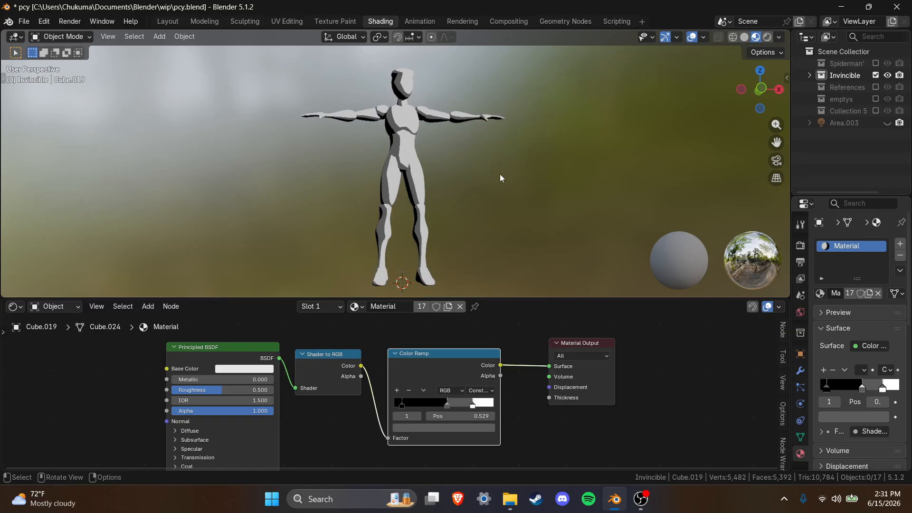
scroll(430, 143, "up", 5)
scroll(430, 144, "down", 3)
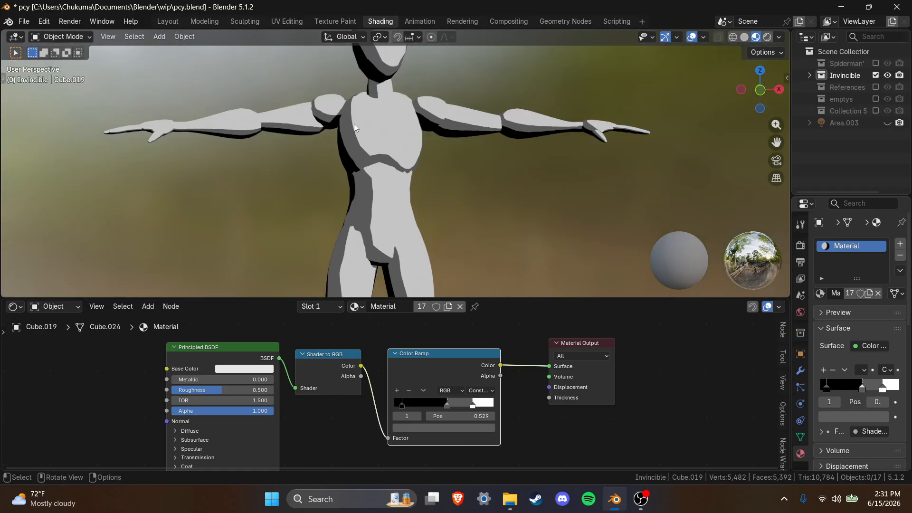
scroll(349, 141, "up", 6)
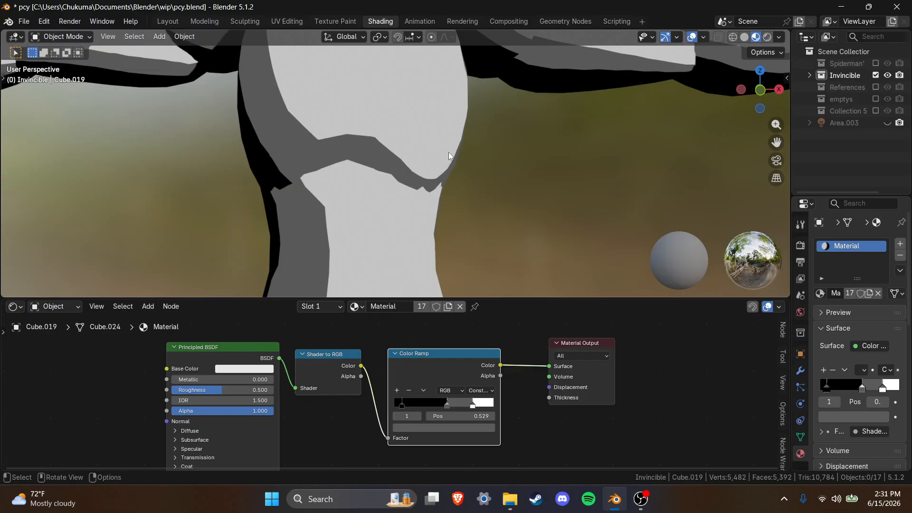
scroll(402, 156, "down", 9)
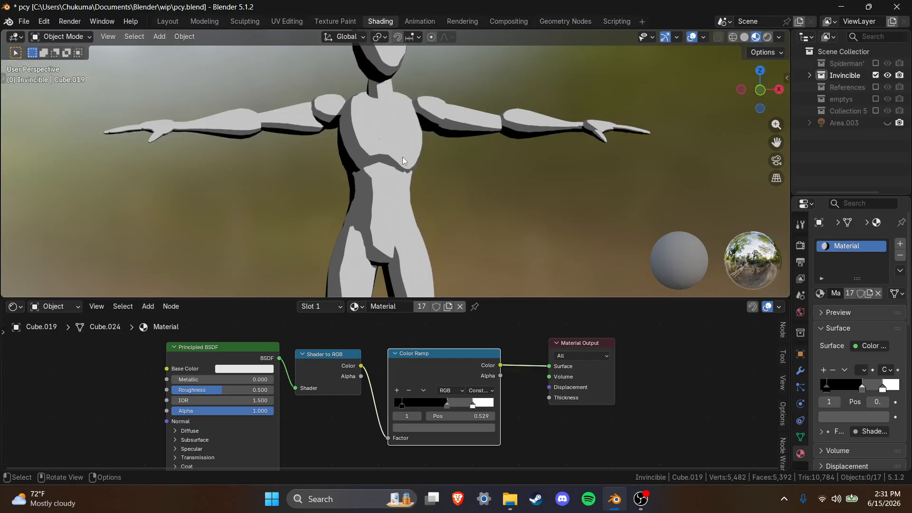
Delete the Principled BSDF, Shader to RGB and Color Ramp nodes, keeping only the Material Output.
middle_click_drag(443, 139, 444, 150)
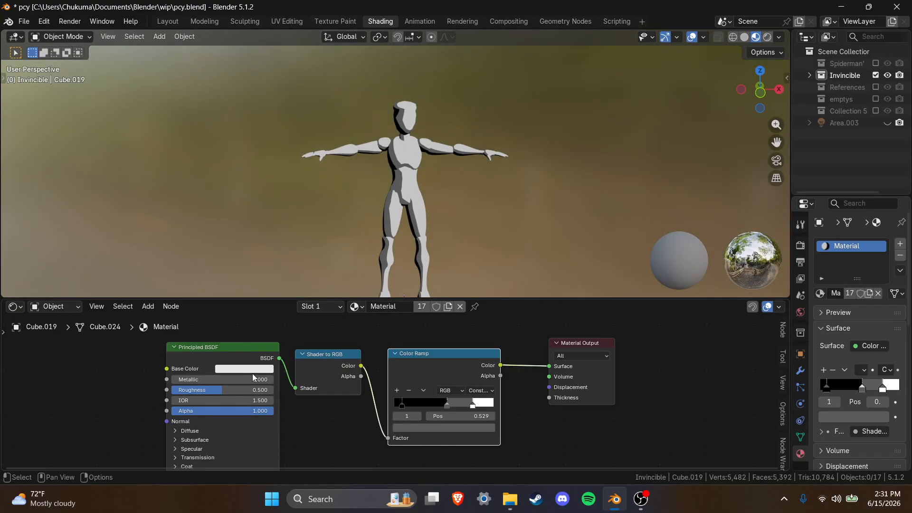
left_click_drag(79, 367, 460, 409)
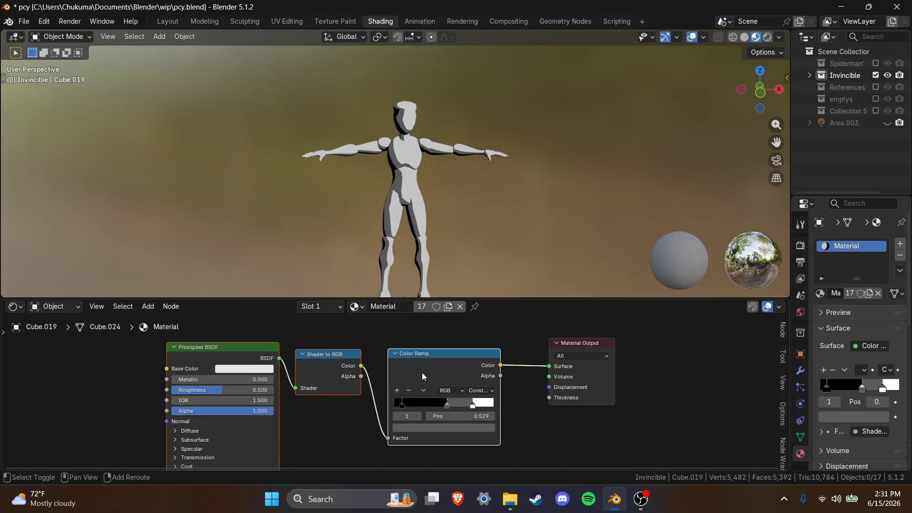
key("x")
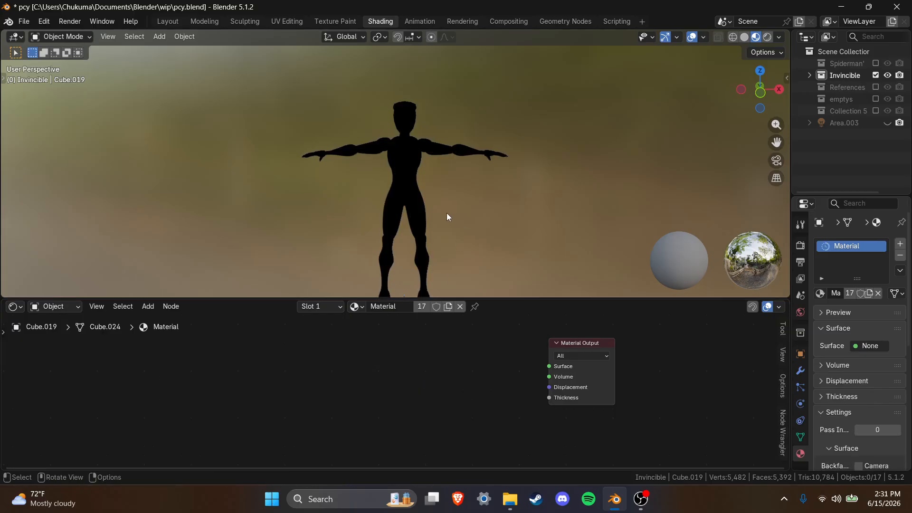
Add an Image Texture node to the material, placed before the Material Output node.
key("shift+a")
mouse_move(238, 421)
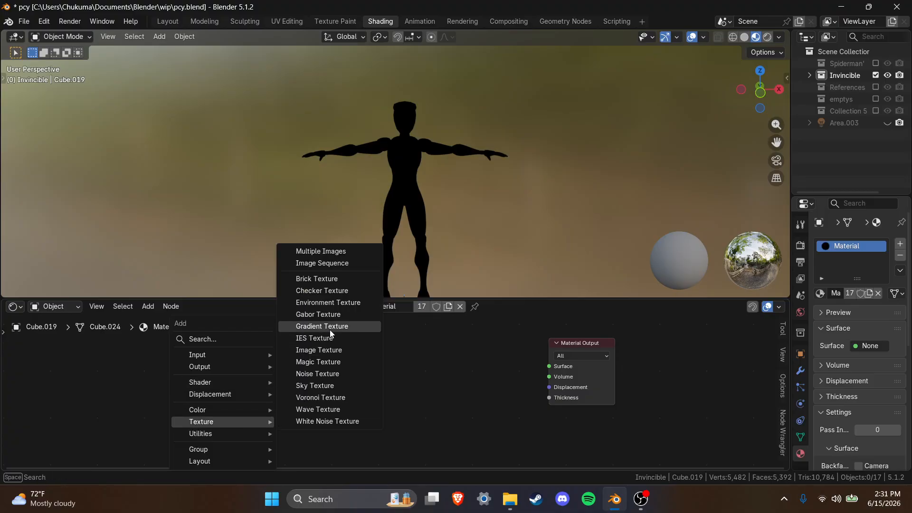
left_click(326, 350)
left_click(244, 354)
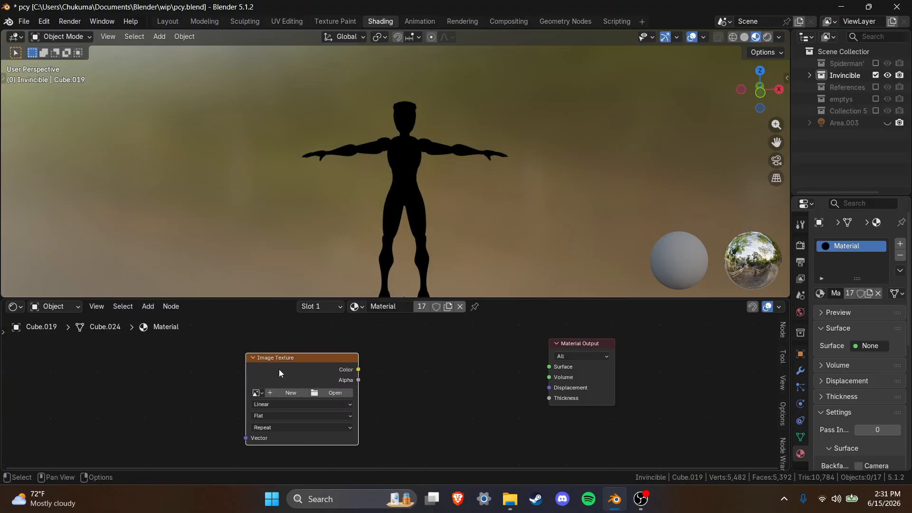
Load Invincible_.png from the "place to store uvs or textures idk what im doing" folder into the Image Texture node.
left_click(328, 394)
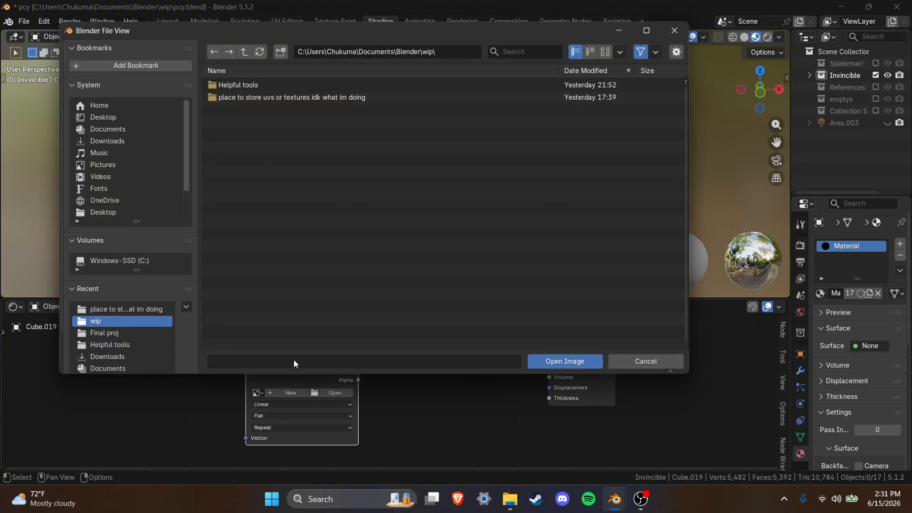
double_click(304, 102)
left_click(295, 87)
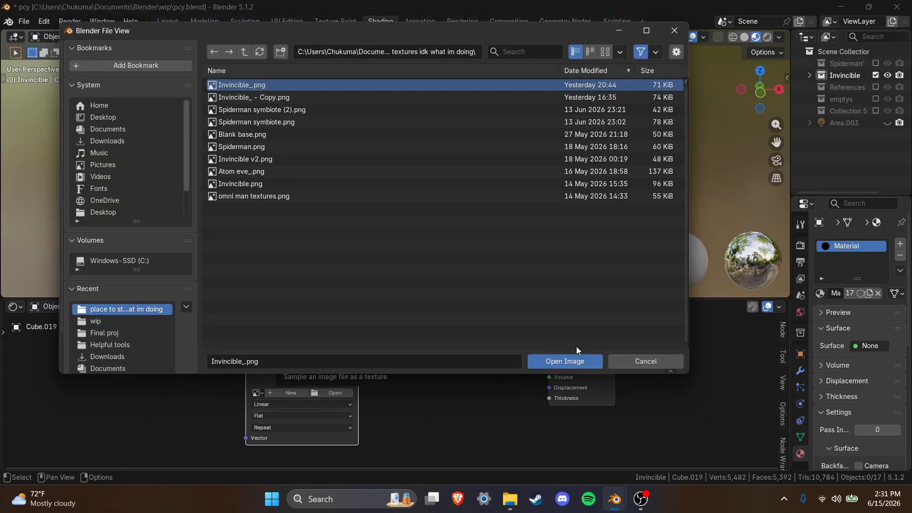
left_click(565, 357)
Set the image texture's interpolation to Closest.
left_click(347, 405)
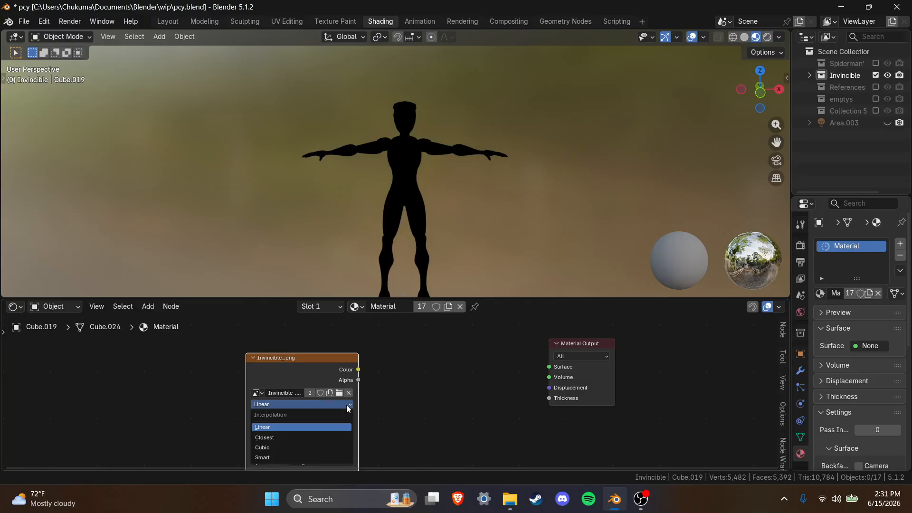
left_click(306, 438)
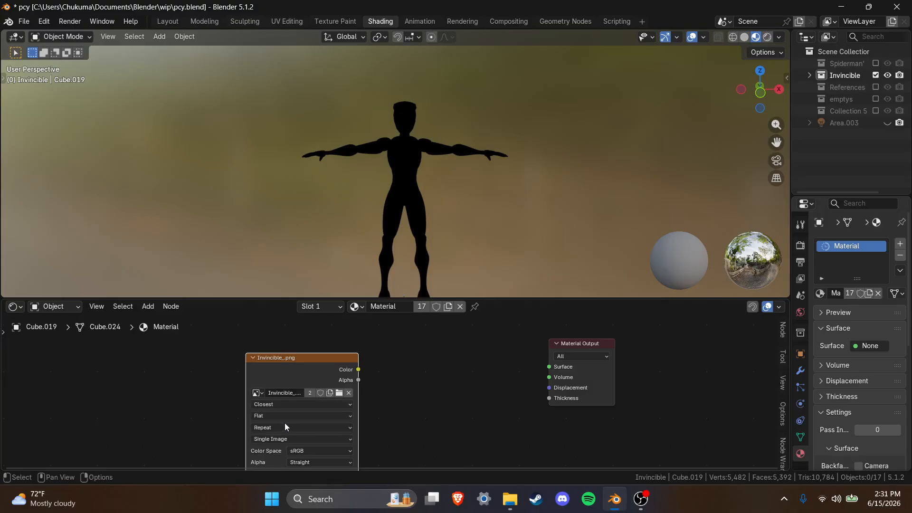
left_click(318, 405)
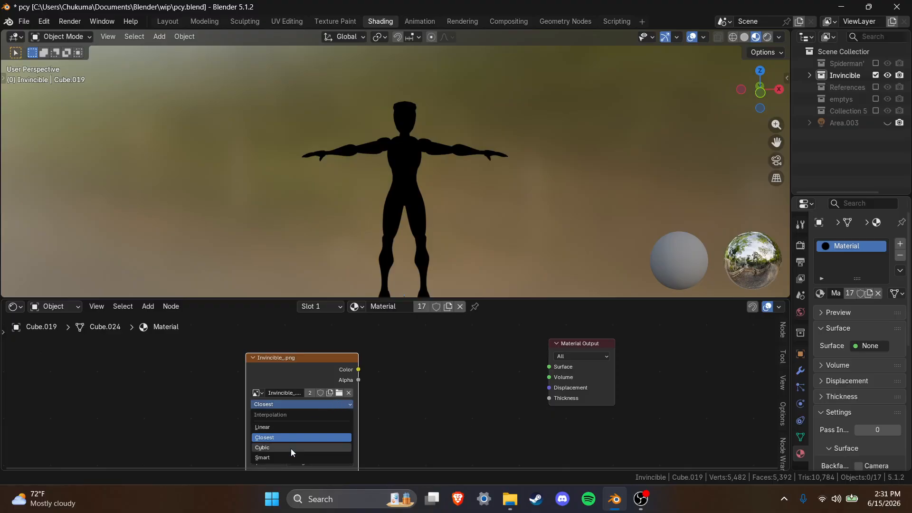
left_click(317, 401)
Connect the image texture's Color output to the Material Output's Surface and check the textured character.
left_click_drag(358, 370, 549, 367)
middle_click_drag(473, 170, 497, 174)
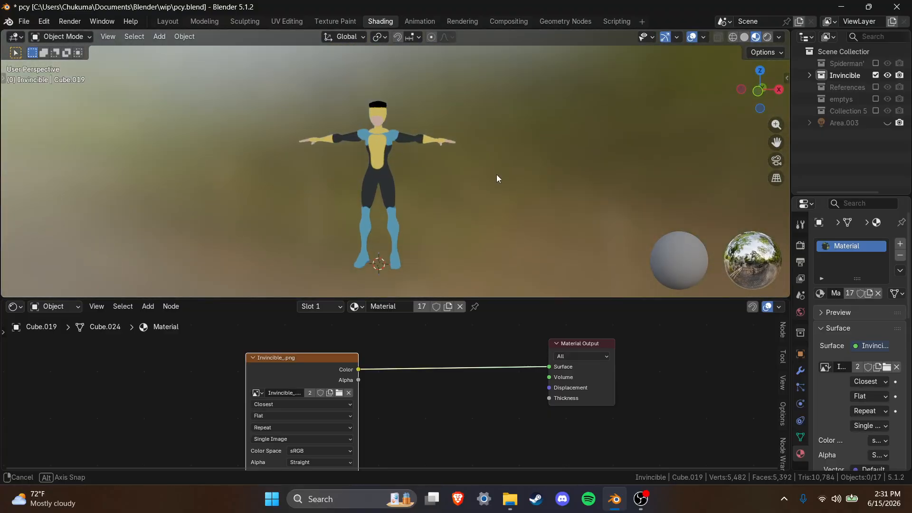
scroll(498, 177, "up", 5)
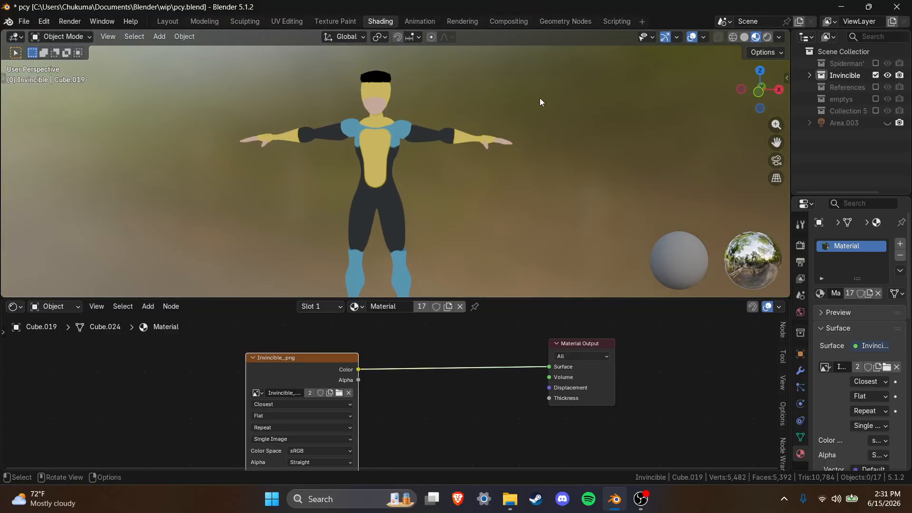
Unhide the Area.003 light in the viewport and bring it into view with the character.
left_click(888, 123)
scroll(575, 111, "down", 6)
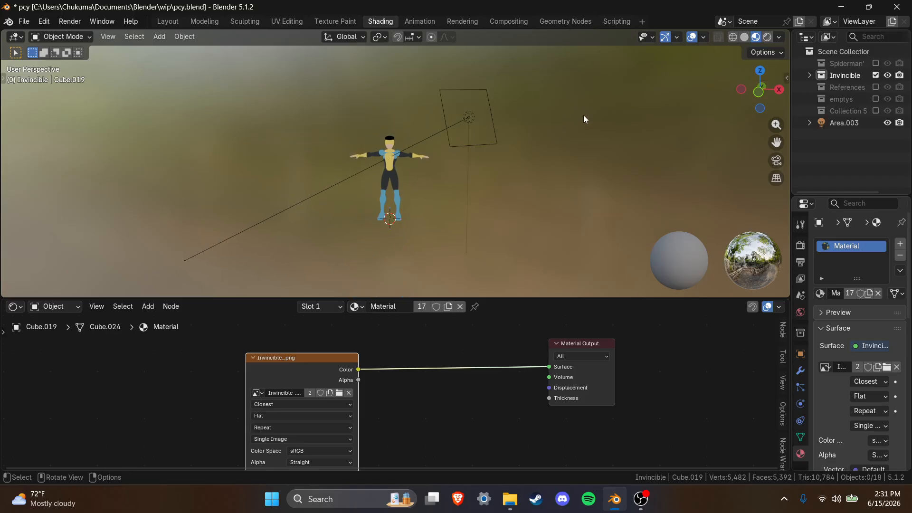
Check the textured character in Rendered viewport shading.
scroll(481, 95, "up", 3)
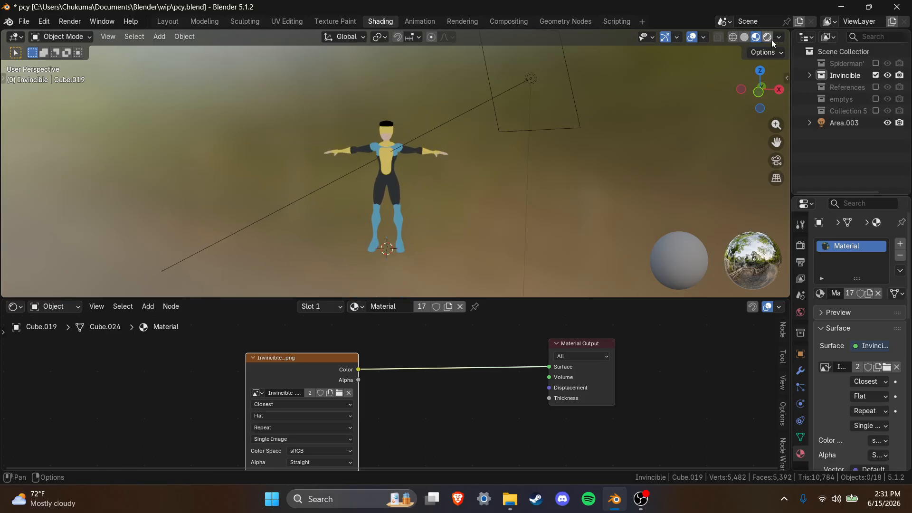
left_click(768, 37)
scroll(534, 152, "up", 2)
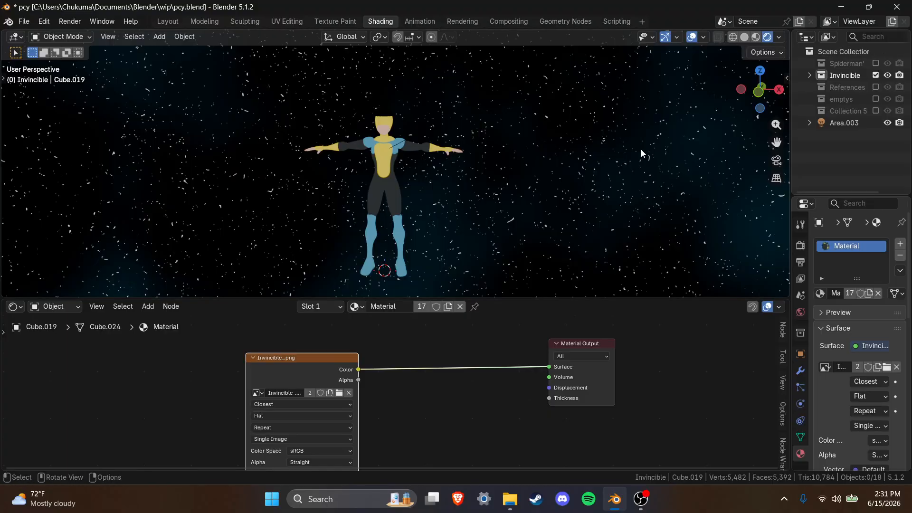
scroll(631, 79, "up", 1)
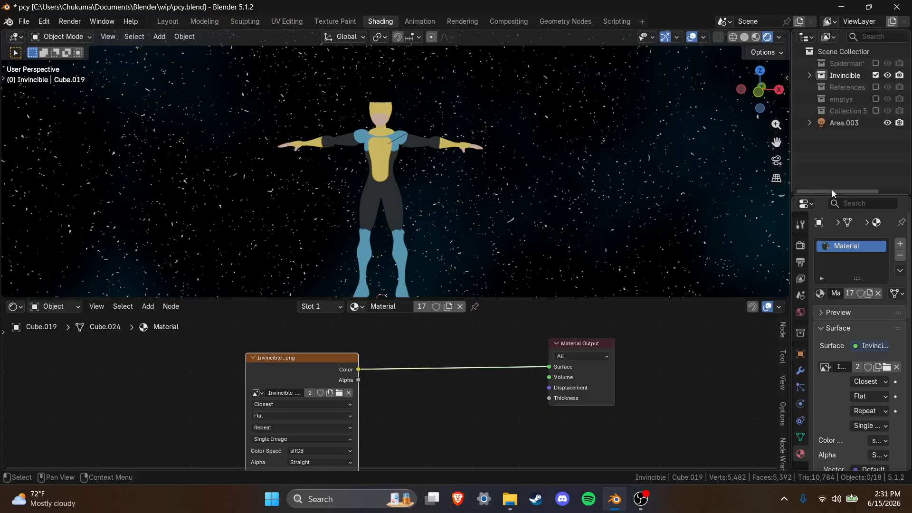
Hide the Area.003 light, inspect the character without it, and return the viewport to Material Preview shading.
left_click(888, 123)
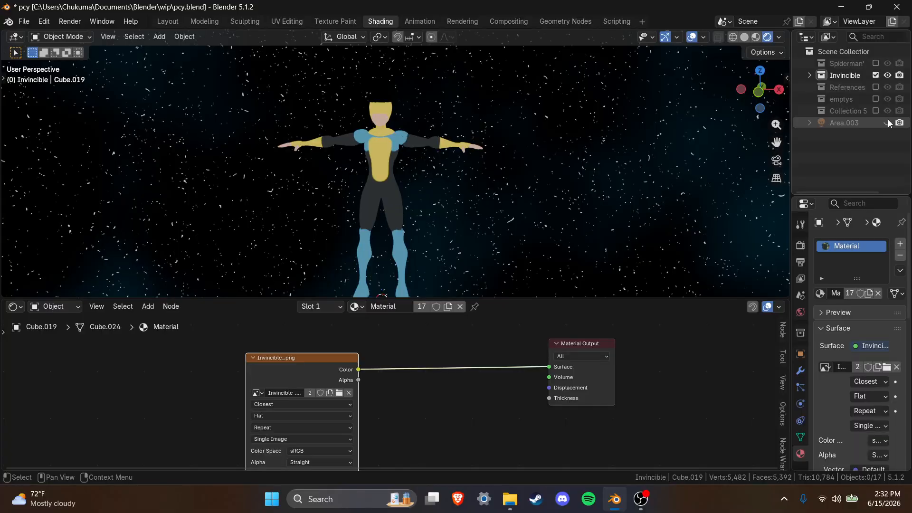
scroll(438, 106, "down", 4)
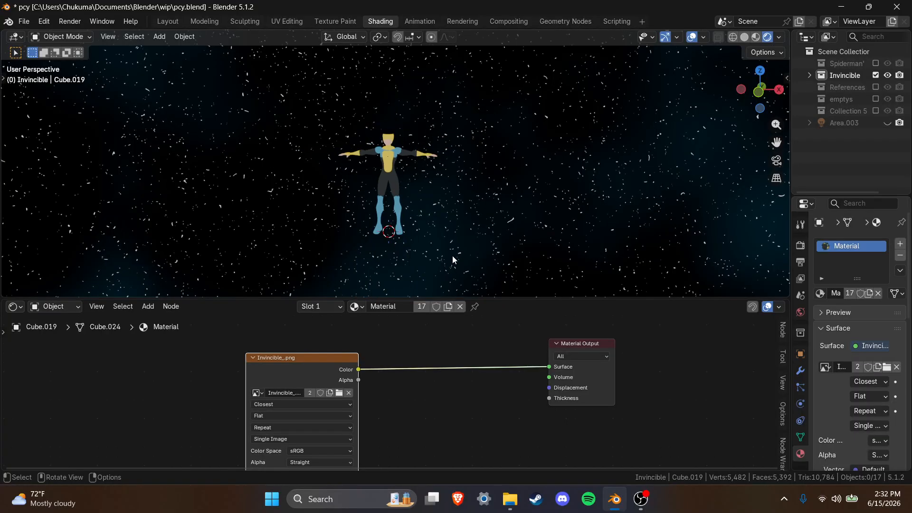
middle_click_drag(594, 185, 386, 164)
scroll(386, 161, "up", 5)
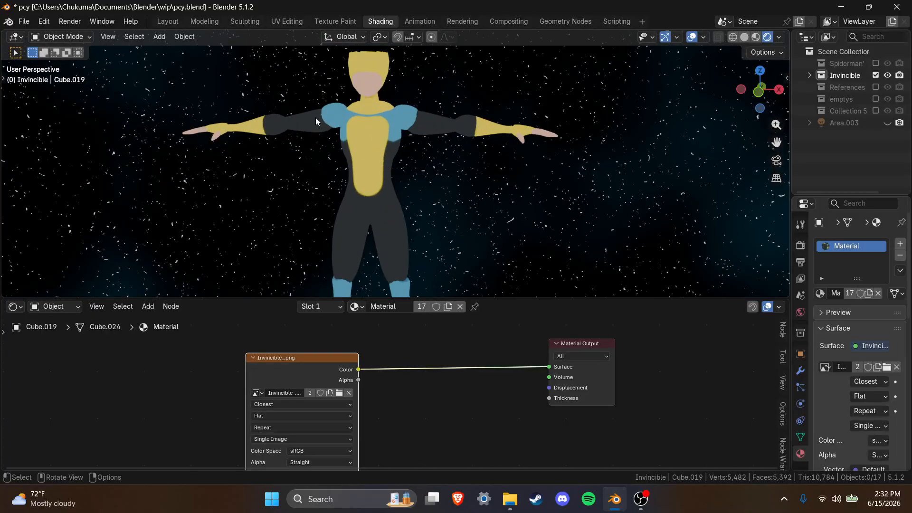
middle_click_drag(389, 110, 397, 129)
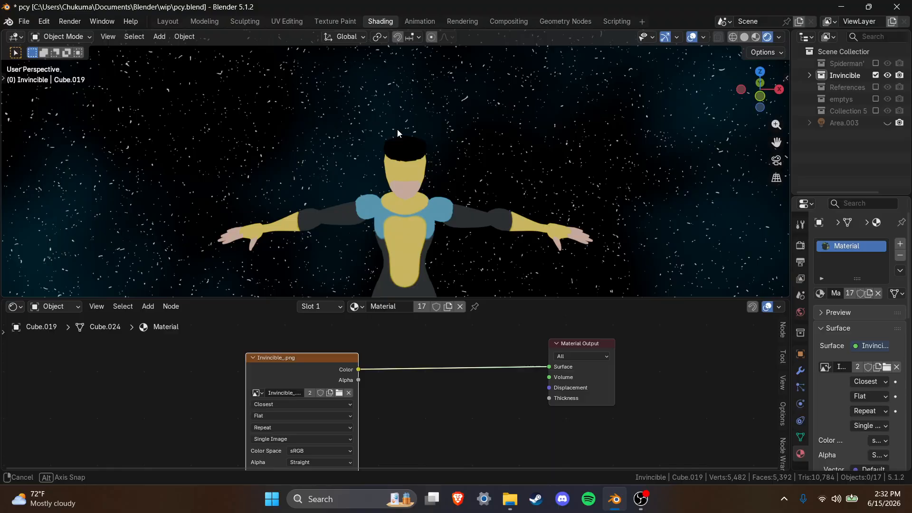
right_click(397, 129)
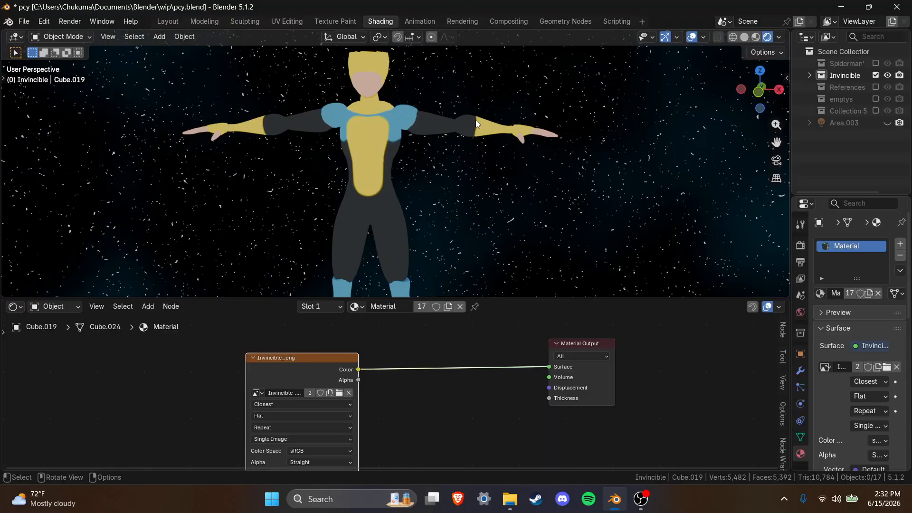
left_click(756, 37)
Add a Diffuse BSDF node and connect the image texture's Color output to its Color input instead of the Material Output.
scroll(361, 119, "down", 3)
left_click_drag(339, 403, 346, 375)
scroll(399, 394, "down", 3)
key("shift+a")
mouse_move(269, 392)
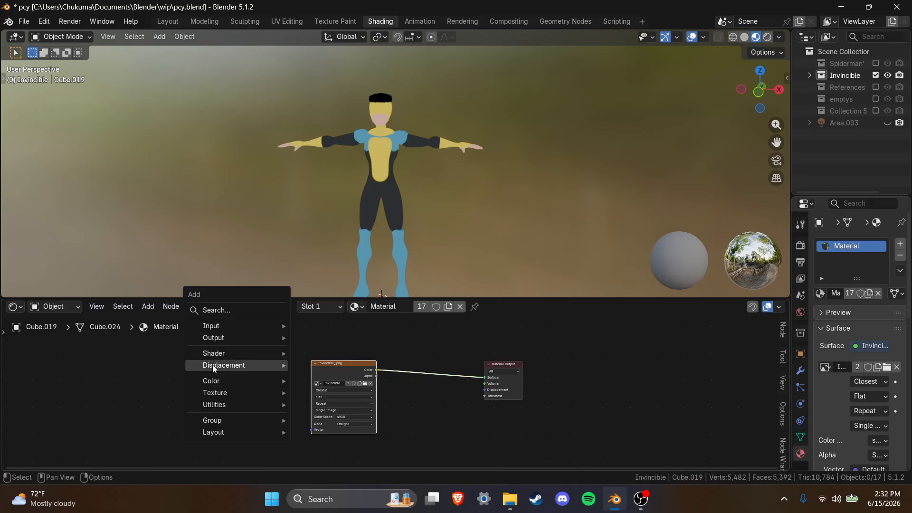
mouse_move(224, 352)
left_click(338, 171)
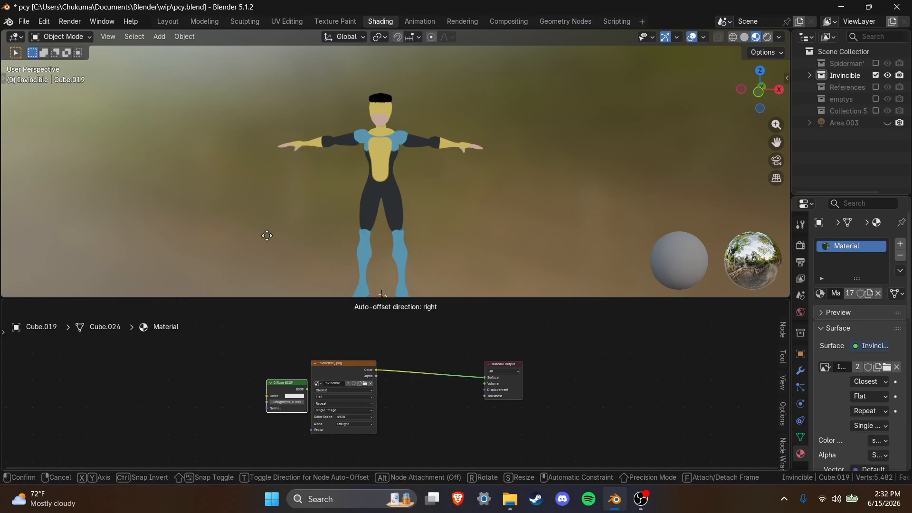
left_click(271, 365)
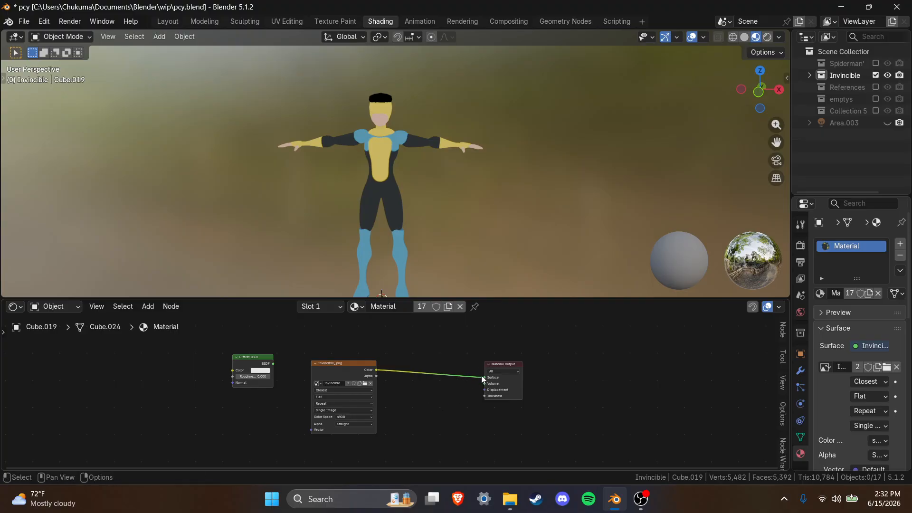
left_click_drag(481, 376, 404, 375)
left_click_drag(344, 359, 233, 370)
Add a Shader to RGB node after the Diffuse BSDF and connect the BSDF output to its Shader input.
key("shift+a")
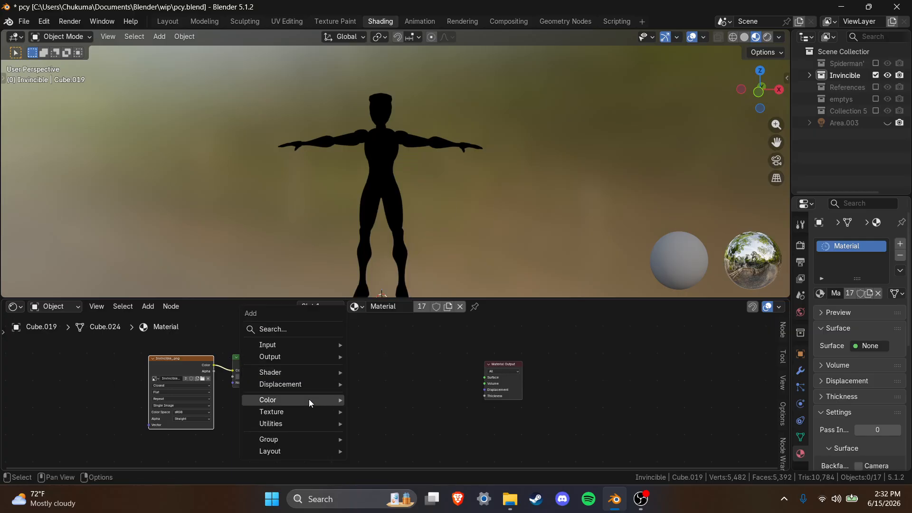
mouse_move(301, 402)
left_click(367, 405)
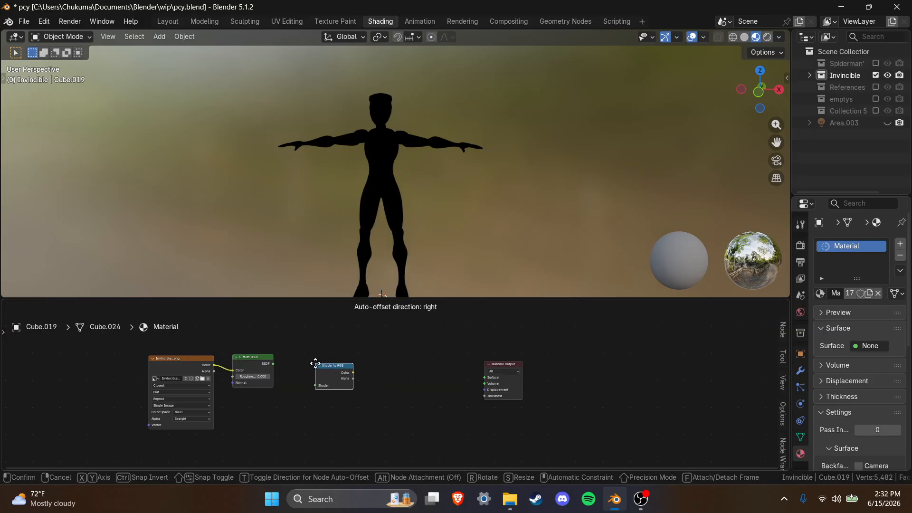
left_click(286, 357)
left_click_drag(277, 363, 297, 381)
Add a Color Ramp node, linking the Shader to RGB's Color to its Factor and its Color to the Material Output's Surface.
key("shift+a")
mouse_move(424, 412)
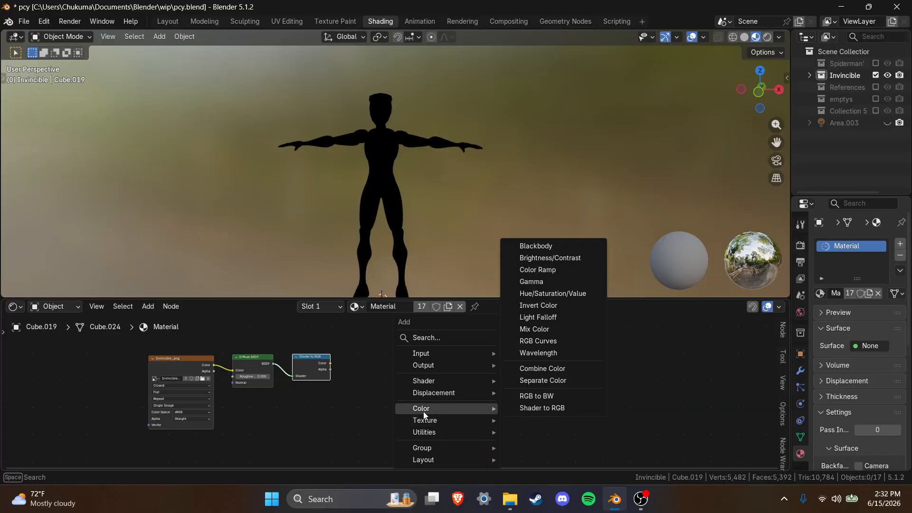
left_click(557, 274)
left_click(404, 375)
left_click_drag(330, 363, 332, 360)
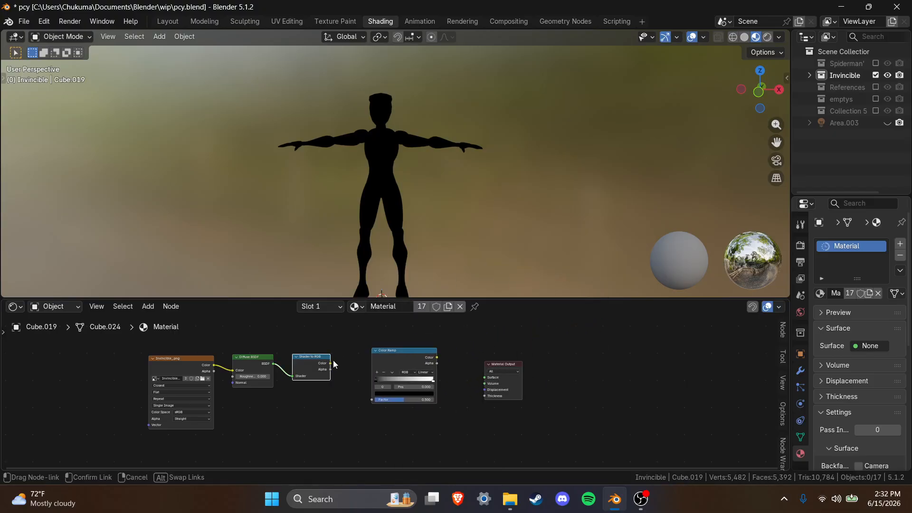
left_click_drag(370, 401, 372, 400)
left_click_drag(437, 357, 484, 377)
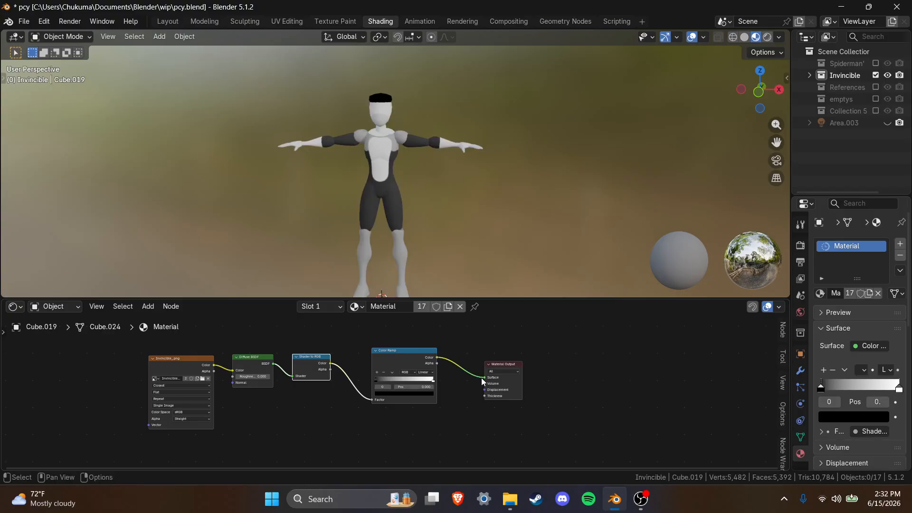
Set the Color Ramp's interpolation to Constant and move its white stop inward from the end toward the middle.
scroll(395, 385, "up", 1)
left_click(430, 369)
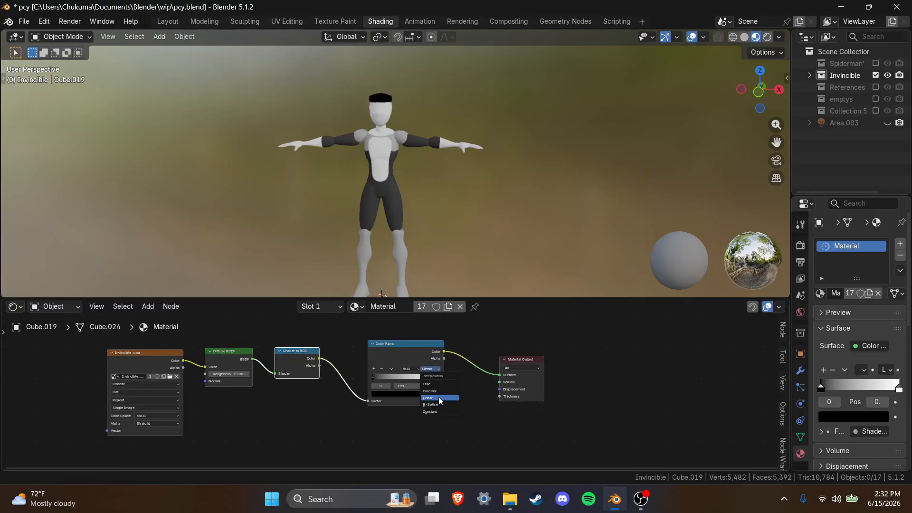
left_click(444, 416)
left_click_drag(439, 378, 418, 378)
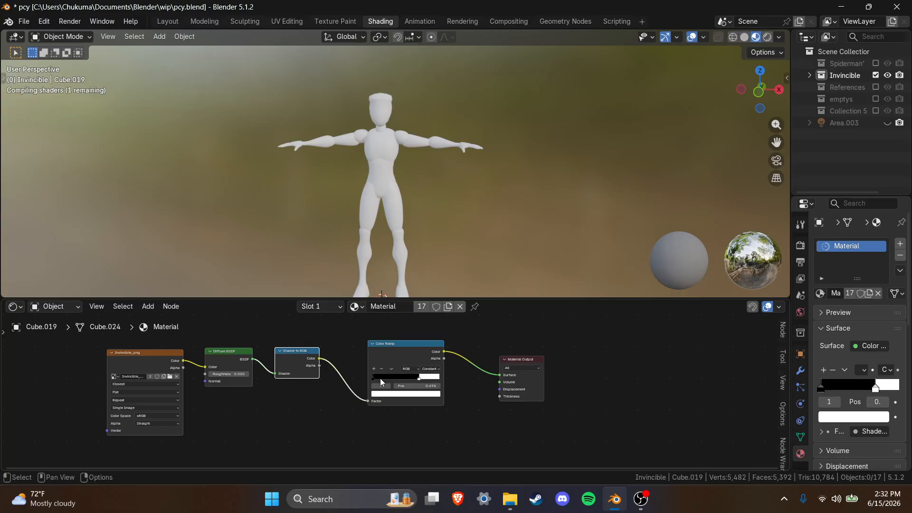
left_click(380, 378)
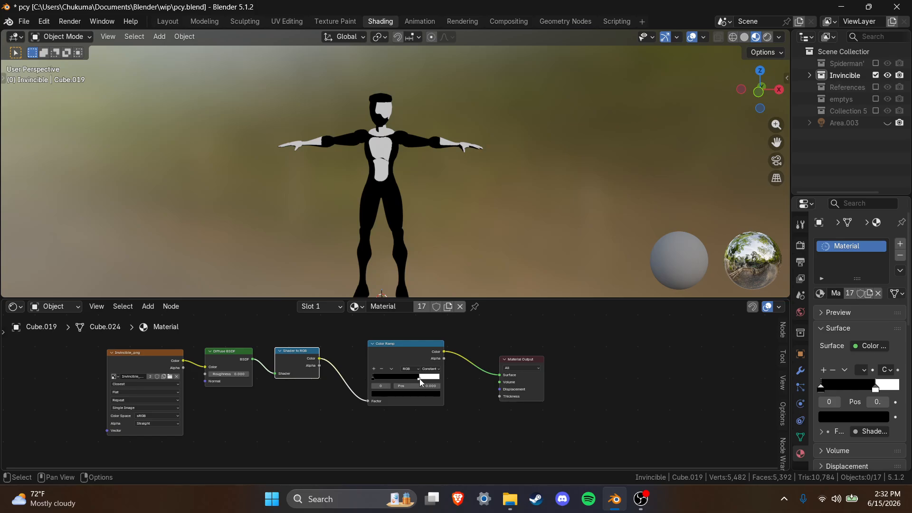
left_click_drag(420, 379, 412, 378)
Inspect the hard-edged shading on the character and shift the Color Ramp's white stop slightly closer to the black stop.
scroll(429, 193, "up", 7)
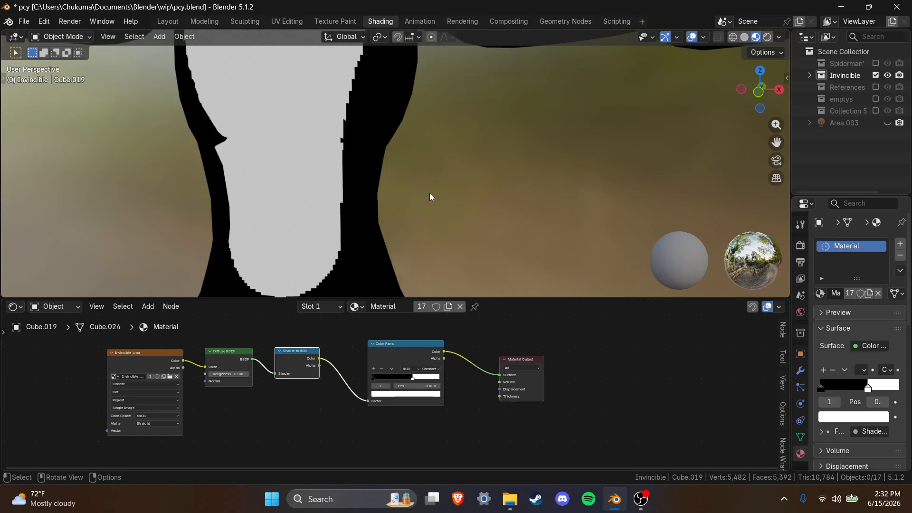
scroll(440, 207, "down", 5)
scroll(336, 190, "down", 3)
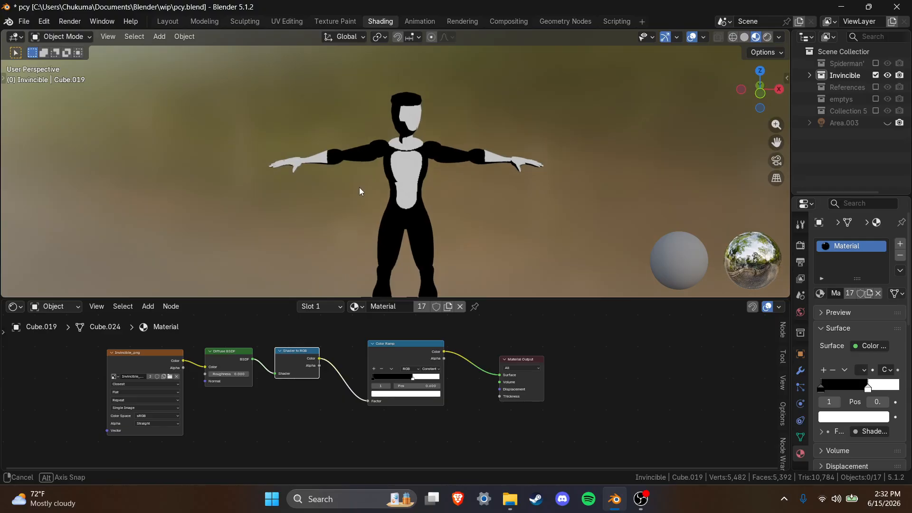
middle_click_drag(360, 187, 408, 200)
scroll(408, 156, "up", 4)
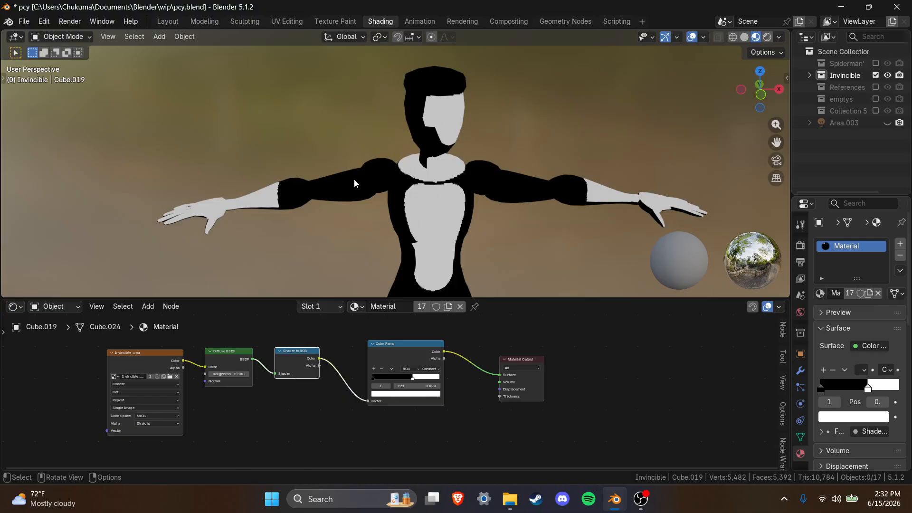
middle_click_drag(371, 194, 406, 171)
middle_click_drag(497, 170, 496, 110)
key("Escape")
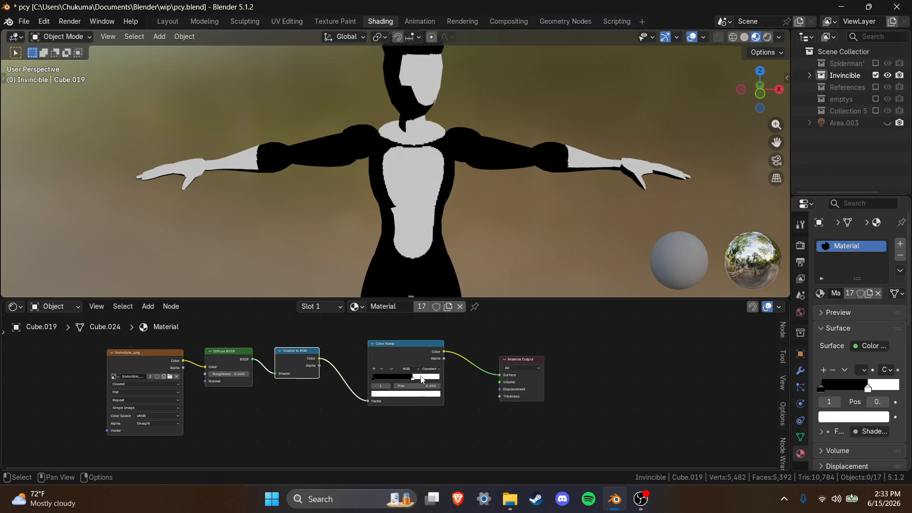
left_click_drag(422, 379, 409, 408)
Duplicate the Invincible_.png image texture node twice, stacking the copies below the existing node chain.
scroll(409, 408, "down", 2)
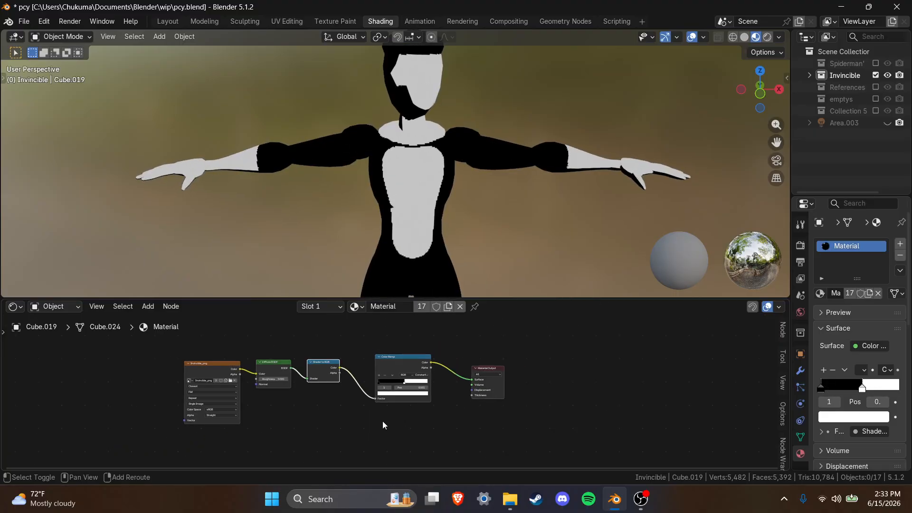
middle_click_drag(383, 421, 401, 373)
key("shift+a")
mouse_move(324, 392)
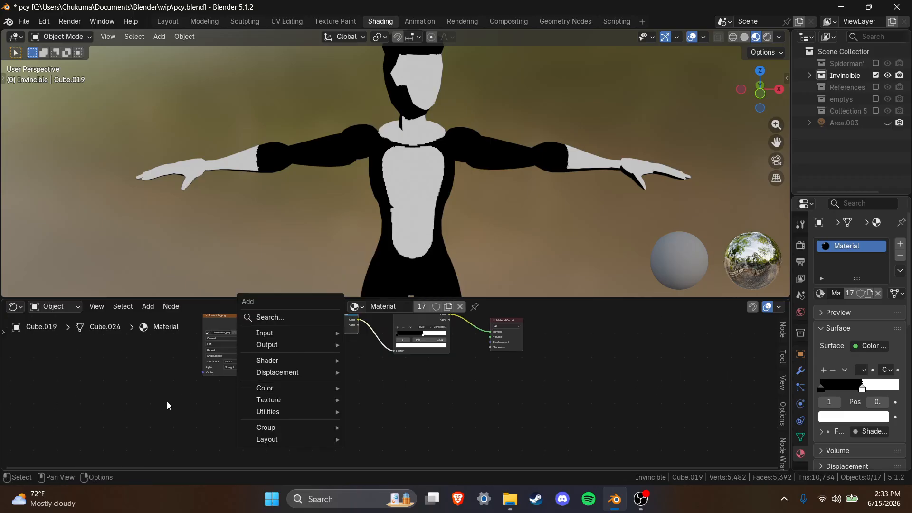
left_click(223, 325)
key("shift+d")
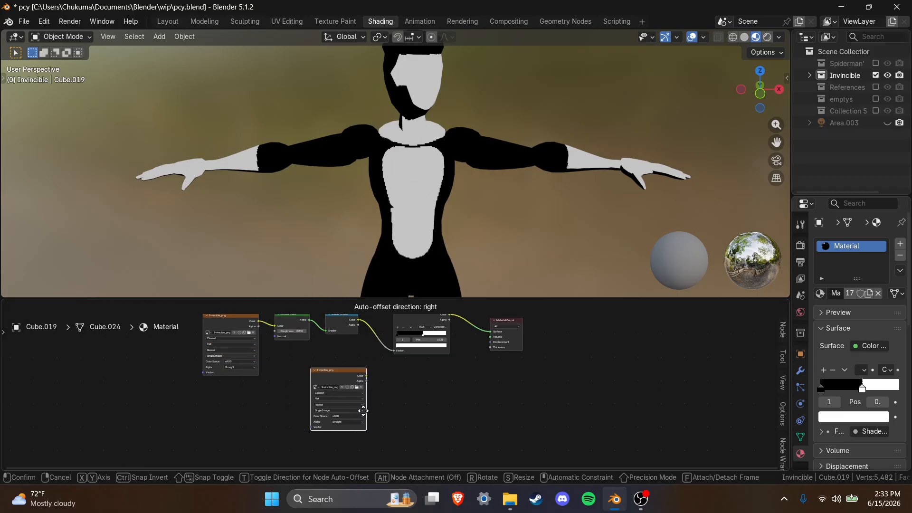
left_click(357, 423)
middle_click_drag(426, 417, 436, 390)
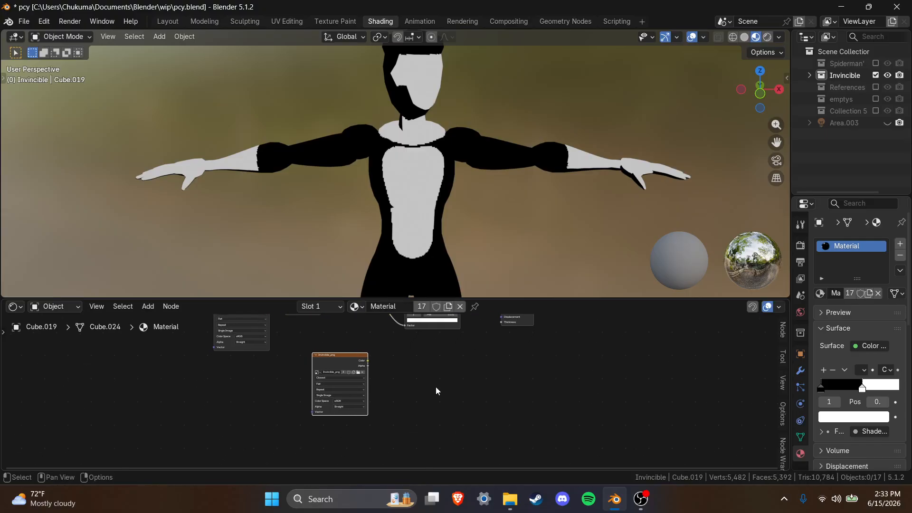
key("shift+d")
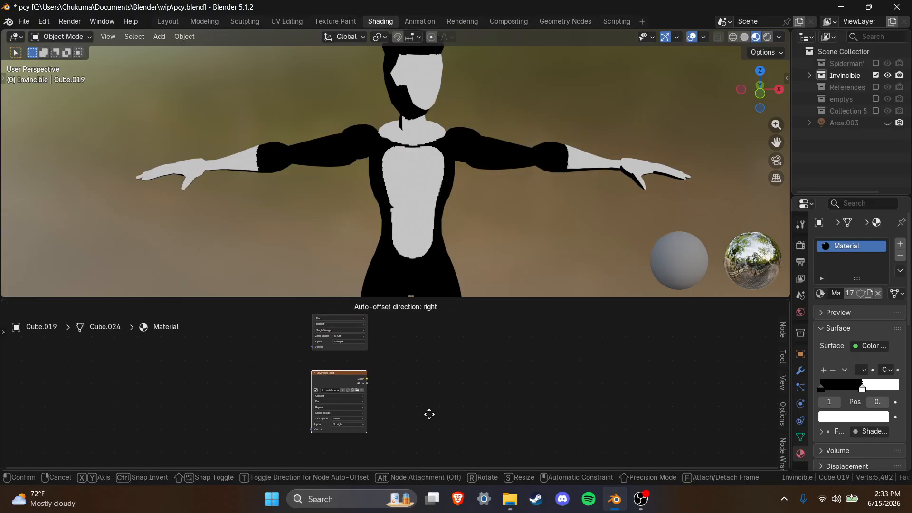
left_click(426, 403)
Disconnect the Color Ramp from the Material Output's Surface input.
scroll(417, 380, "up", 3, "shift")
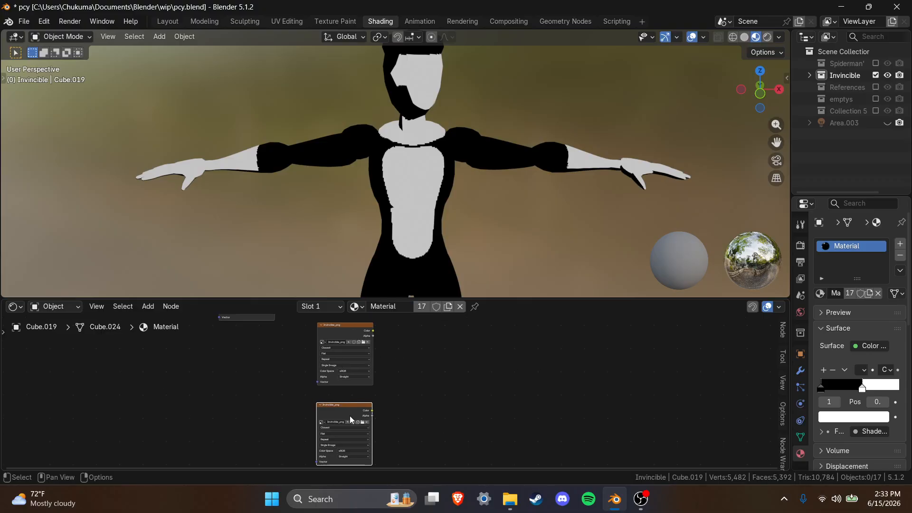
left_click(354, 326)
middle_click_drag(422, 350, 375, 405)
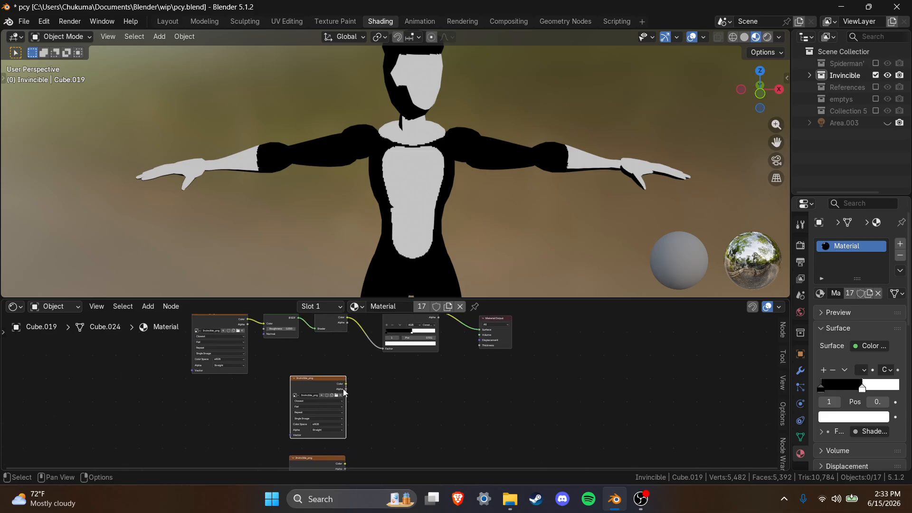
left_click_drag(345, 384, 424, 414)
scroll(344, 417, "down", 4, "shift")
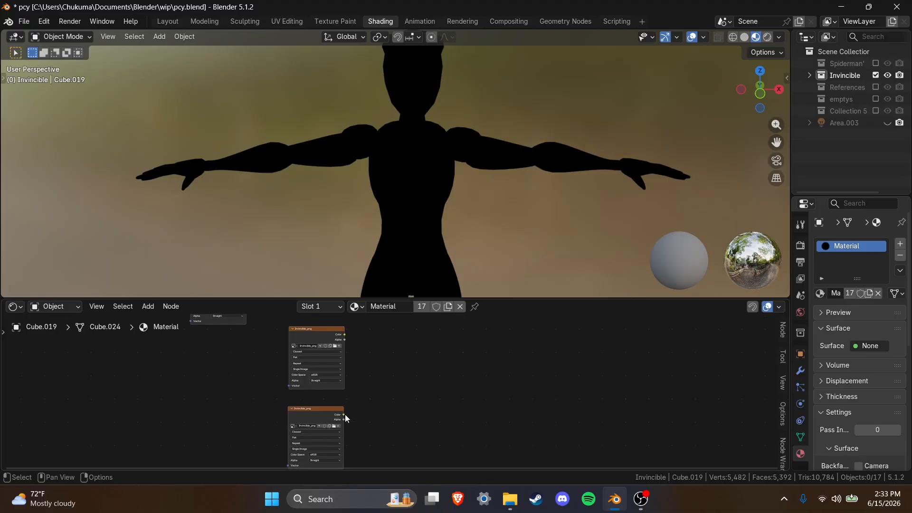
Add a Mix Color node beside the lower image texture copy, with that copy's Color connected to input A.
left_click_drag(403, 412, 406, 412)
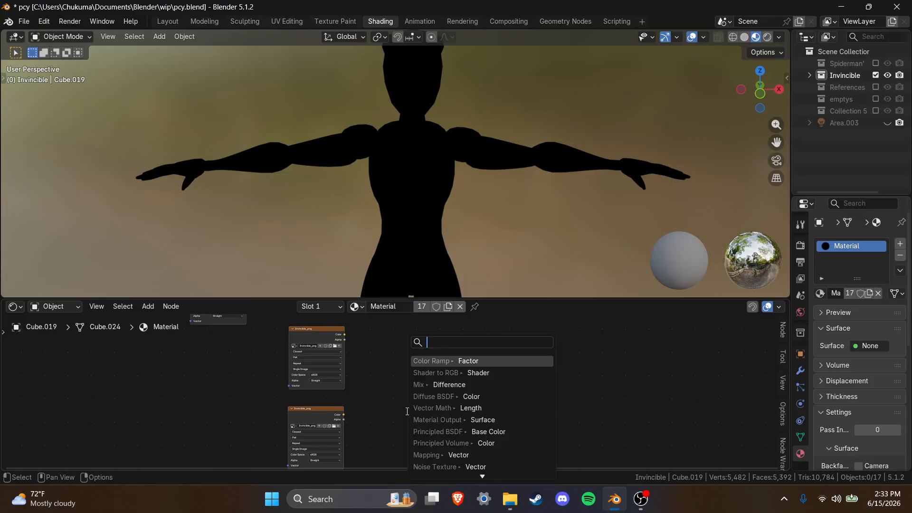
type("mix co")
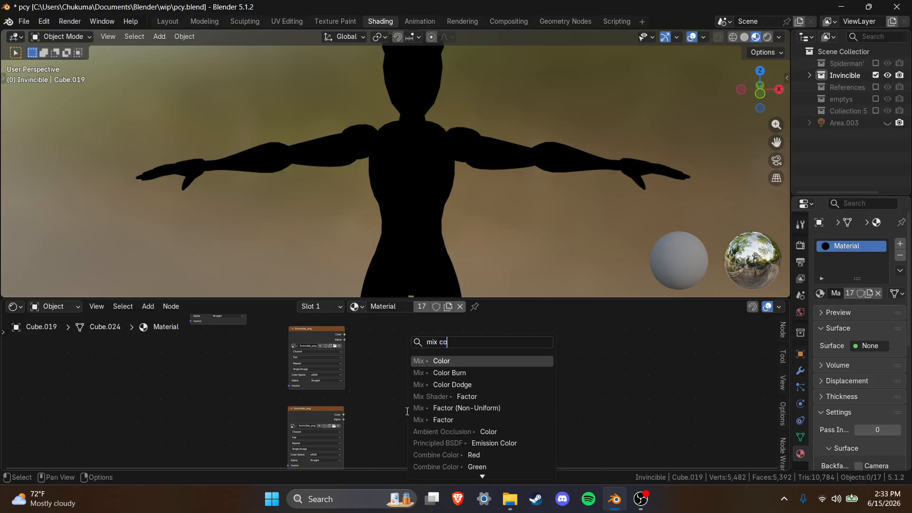
left_click(468, 361)
left_click(457, 392)
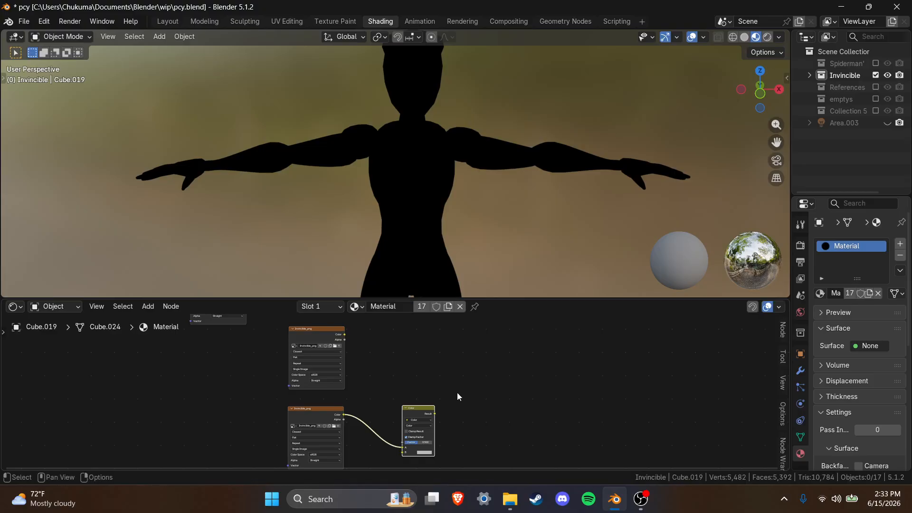
Set the Mix Color node's blending mode to Multiply and connect its Result to the Material Output's Surface.
scroll(457, 396, "up", 2)
left_click(431, 408)
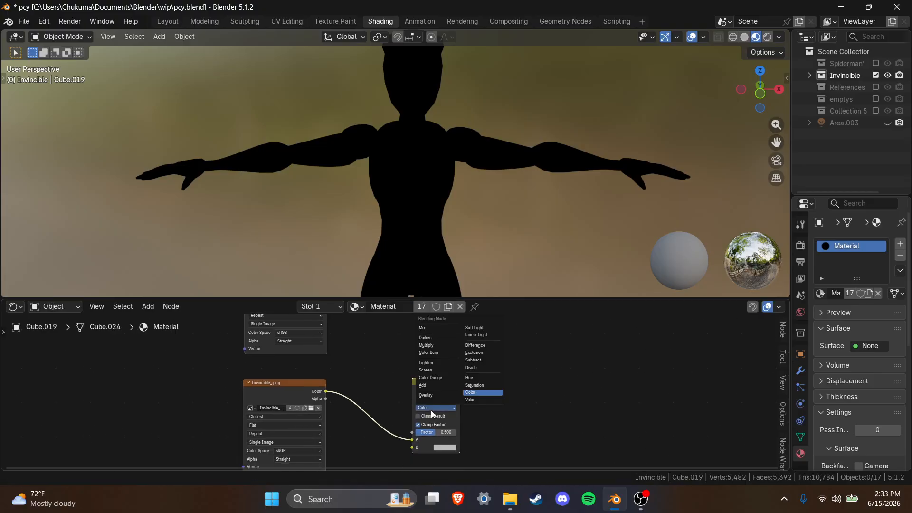
left_click(433, 346)
scroll(454, 374, "down", 3)
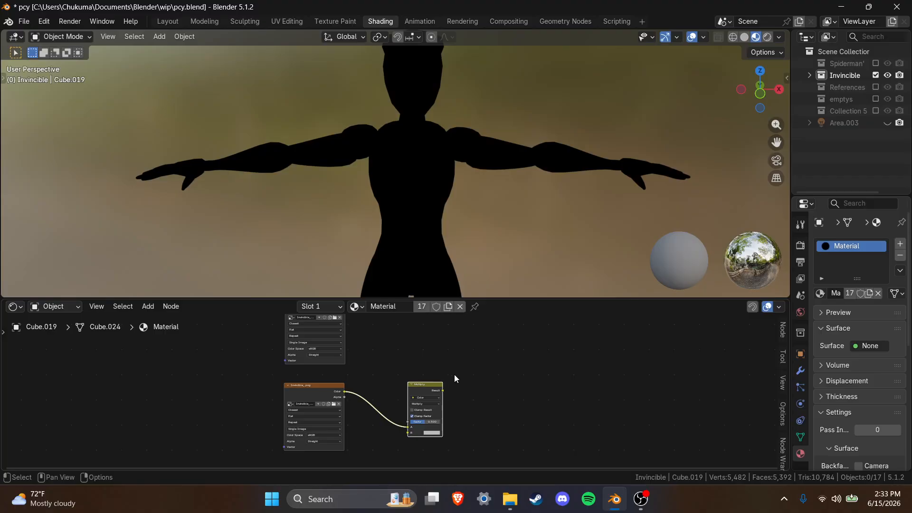
left_click_drag(407, 431, 439, 354)
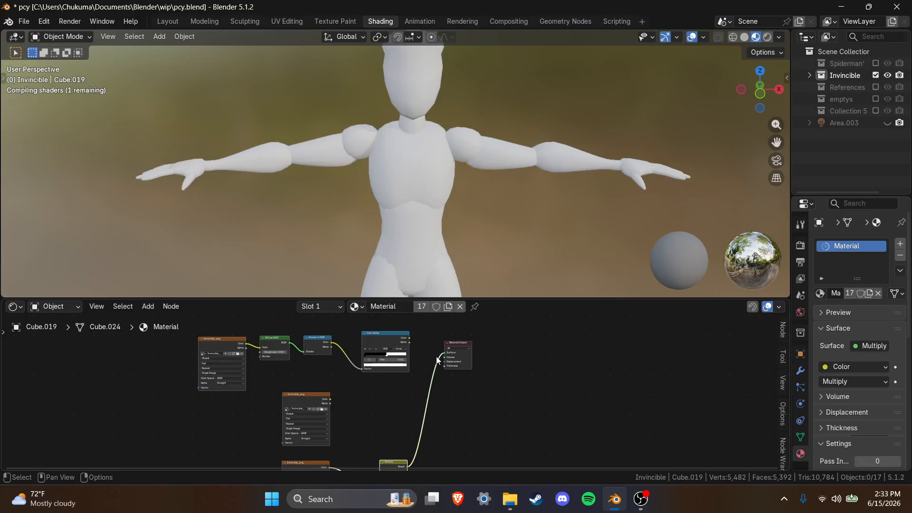
scroll(387, 401, "down", 4, "shift")
scroll(401, 455, "up", 2)
Set the Multiply node's B color to a dark, muted purple and its Factor to 1.000.
scroll(375, 358, "up", 5)
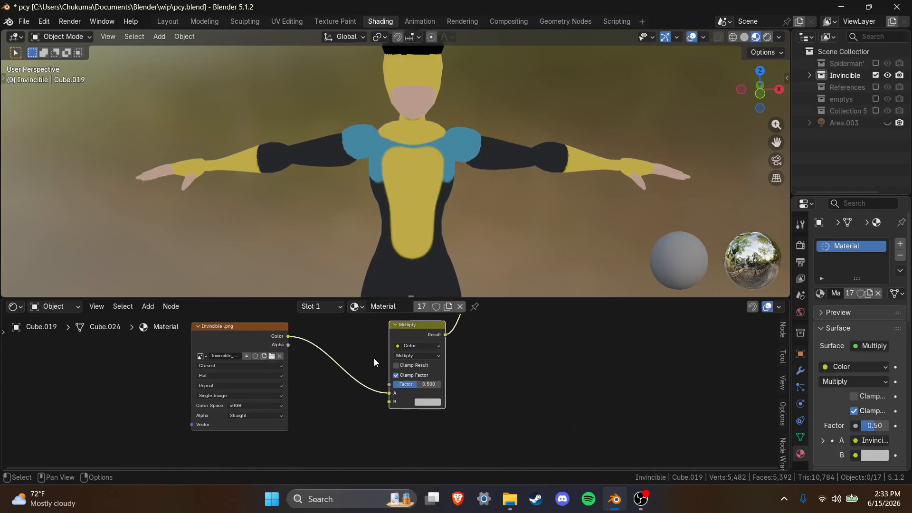
left_click(435, 409)
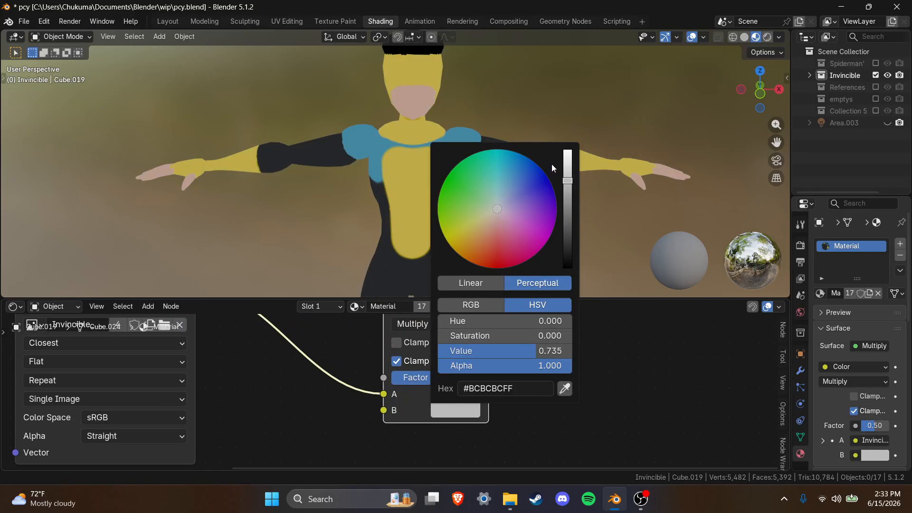
left_click_drag(566, 191, 568, 229)
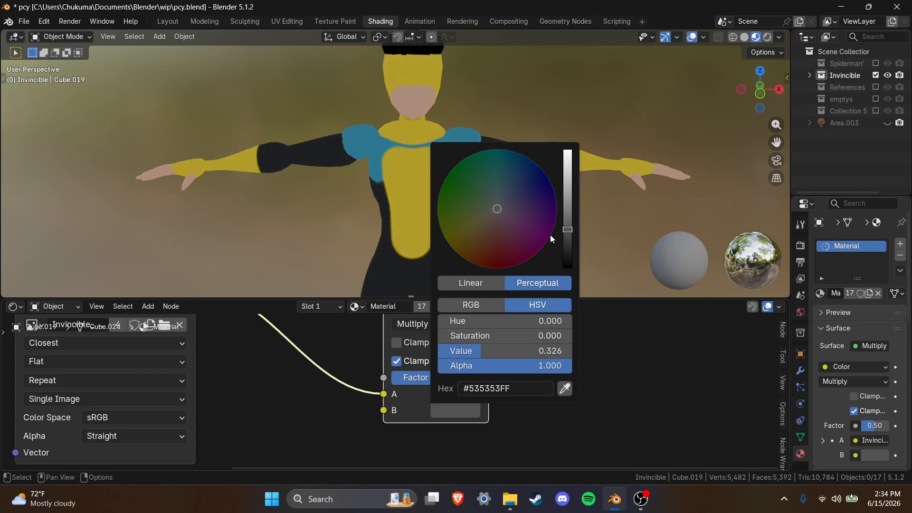
left_click_drag(499, 209, 556, 205)
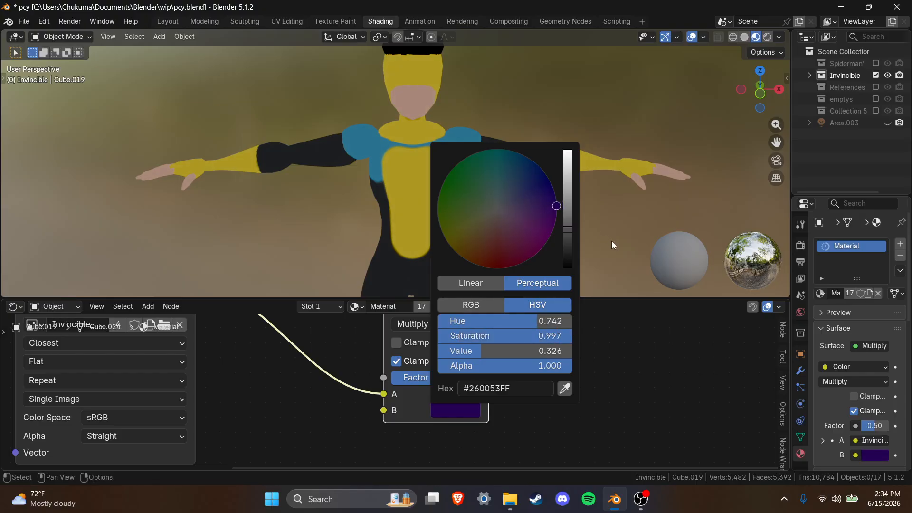
left_click_drag(464, 377, 497, 386)
left_click(463, 415)
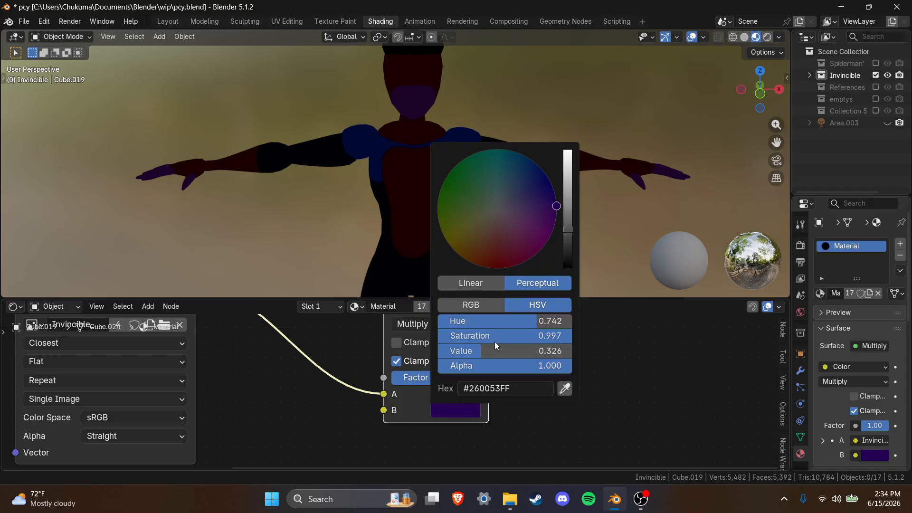
mouse_move(571, 223)
left_mouse_down()
mouse_move(568, 196)
mouse_move(542, 179)
mouse_move(556, 217)
mouse_move(540, 248)
mouse_move(495, 264)
mouse_move(448, 222)
mouse_move(452, 198)
mouse_move(541, 192)
mouse_move(535, 216)
mouse_move(536, 202)
mouse_move(536, 210)
mouse_move(523, 198)
mouse_move(570, 218)
left_mouse_up()
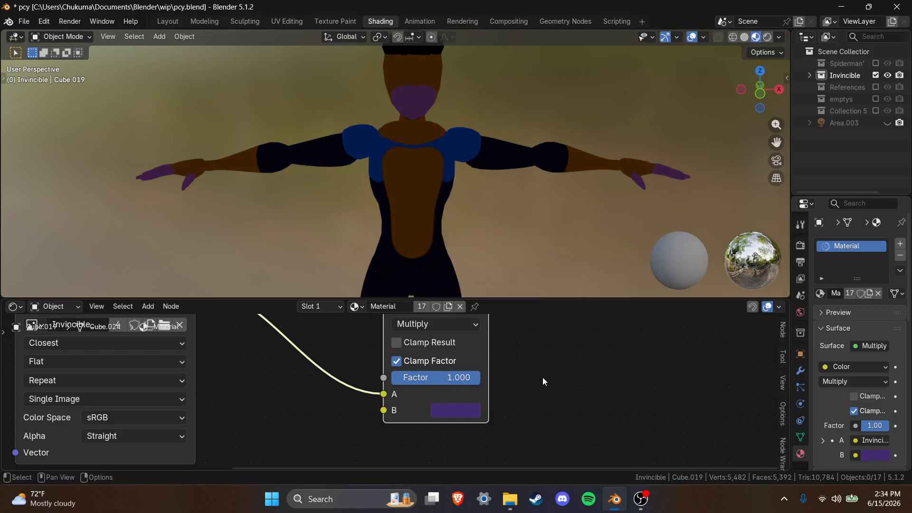
Move the Material Output node farther from the Color Ramp to make room beside the upper image texture copy.
scroll(522, 384, "down", 5)
middle_click_drag(506, 377, 485, 458)
scroll(402, 362, "down", 1)
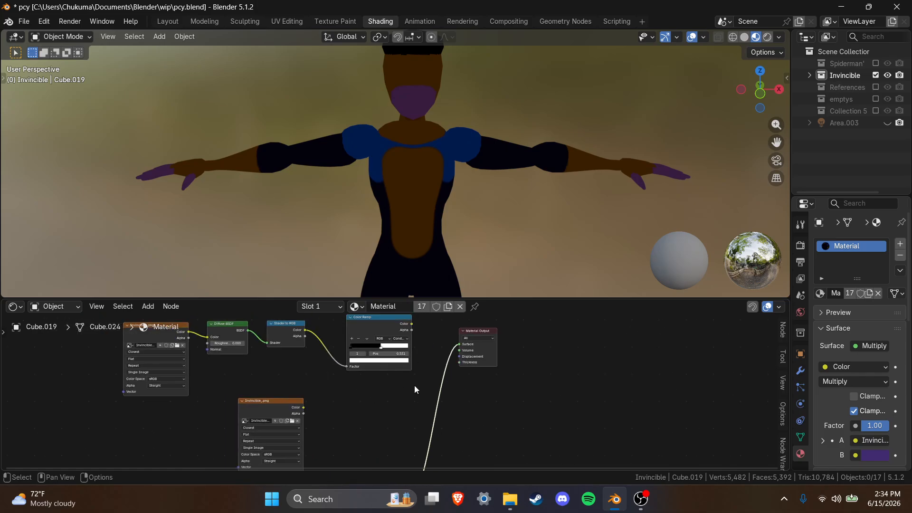
scroll(441, 392, "down", 1)
middle_click_drag(441, 392, 430, 364)
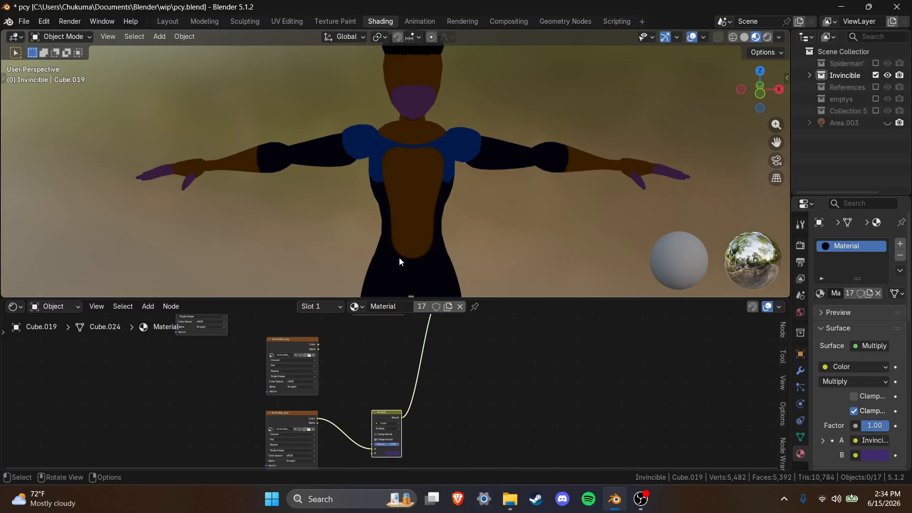
scroll(443, 412, "up", 5)
middle_click_drag(375, 359, 377, 423)
middle_click_drag(423, 372, 408, 394)
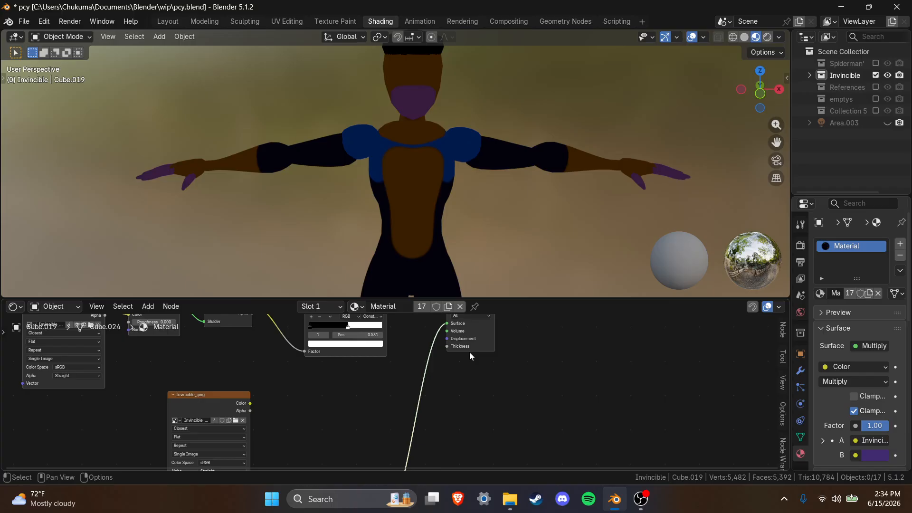
left_click_drag(470, 353, 523, 390)
scroll(330, 391, "down", 2)
middle_click_drag(331, 392, 339, 358)
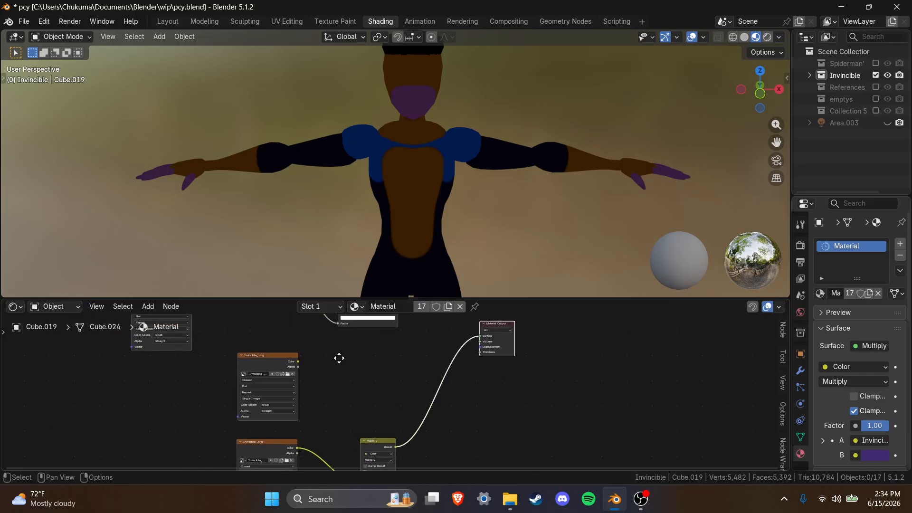
Shift the Multiply node closer to its texture and duplicate it, placing the duplicate beside the upper image texture copy.
left_click_drag(373, 429, 361, 435)
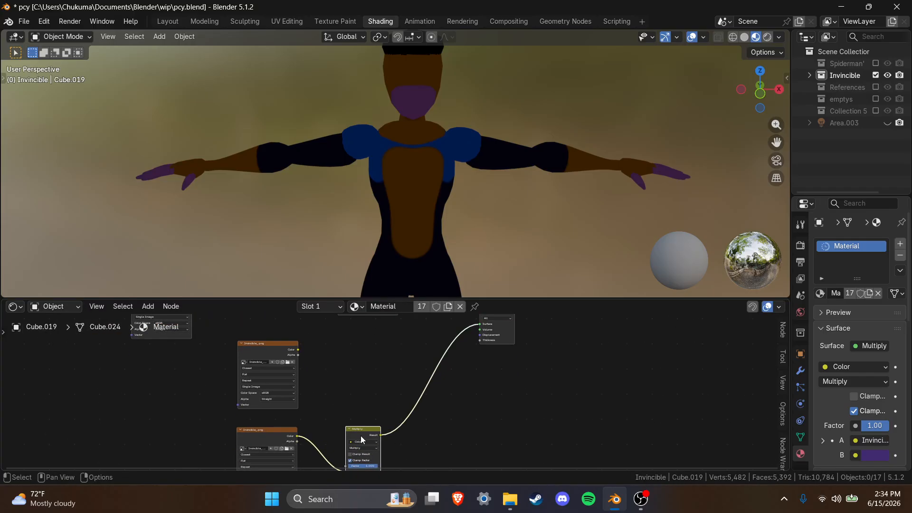
key("shift+d")
left_click(376, 371)
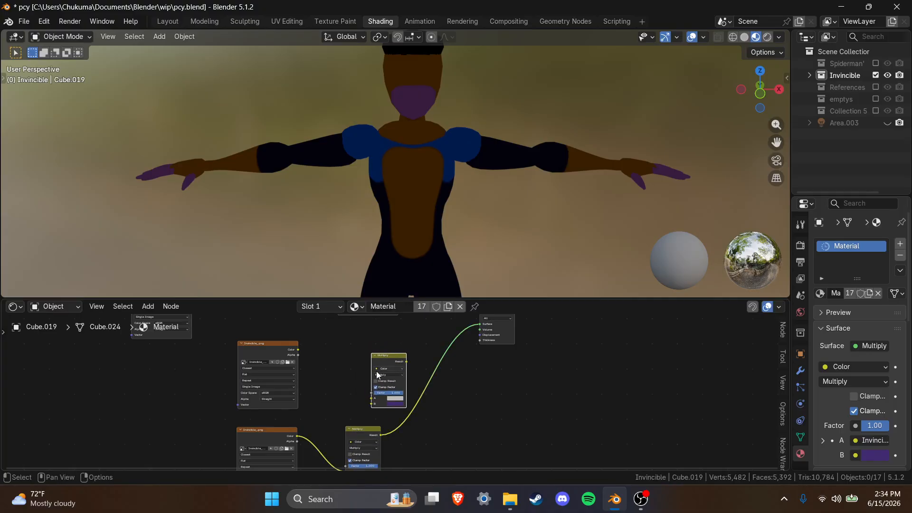
scroll(376, 371, "up", 2)
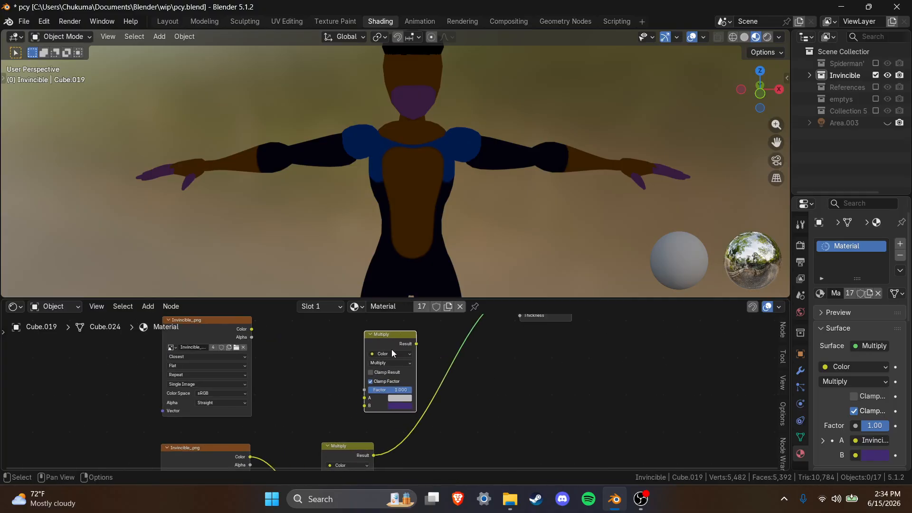
scroll(392, 349, "down", 2)
Wire the duplicated Multiply node with the upper texture copy into A, the original Multiply's Result into B, and its Result into Surface.
left_click_drag(480, 340, 467, 344)
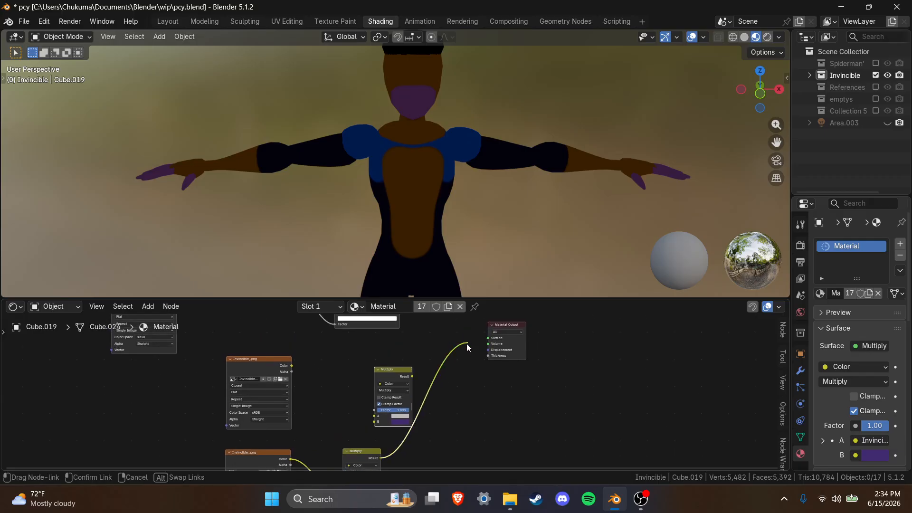
left_click_drag(369, 426, 370, 427)
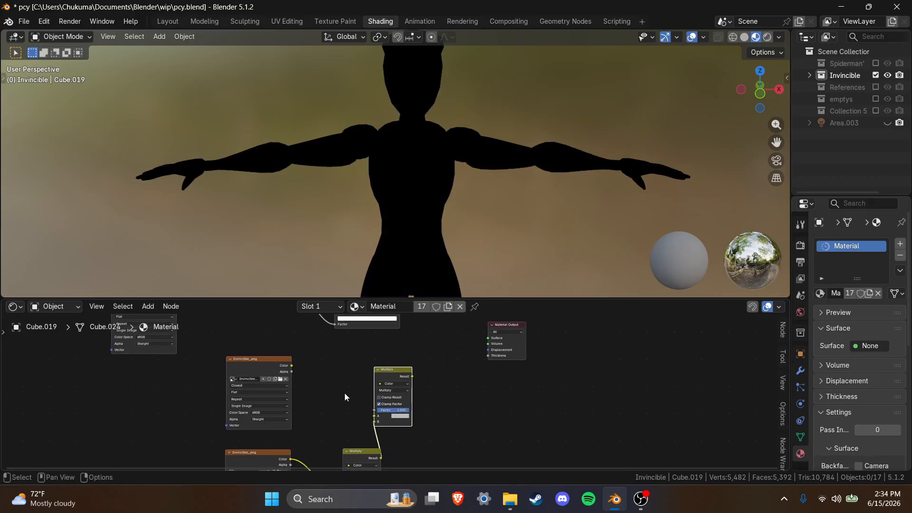
left_click_drag(292, 365, 374, 417)
left_click_drag(412, 376, 426, 371)
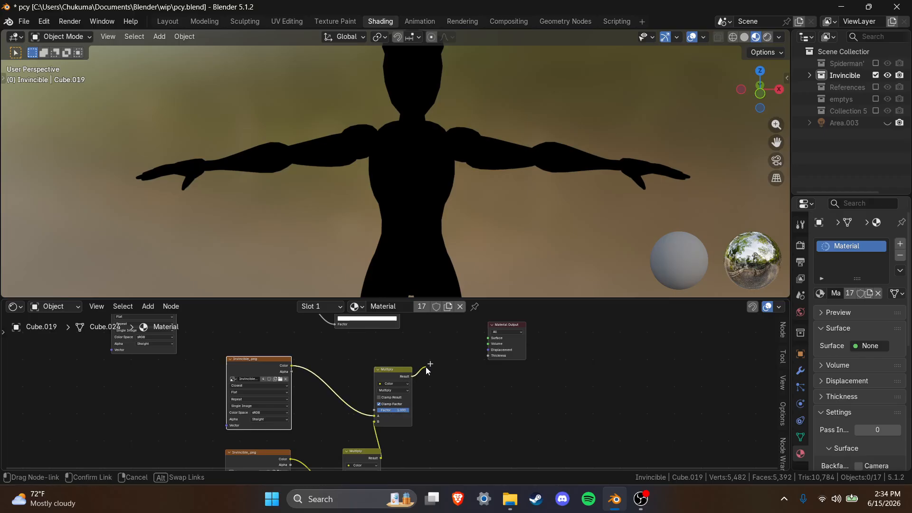
left_click_drag(477, 348, 488, 343)
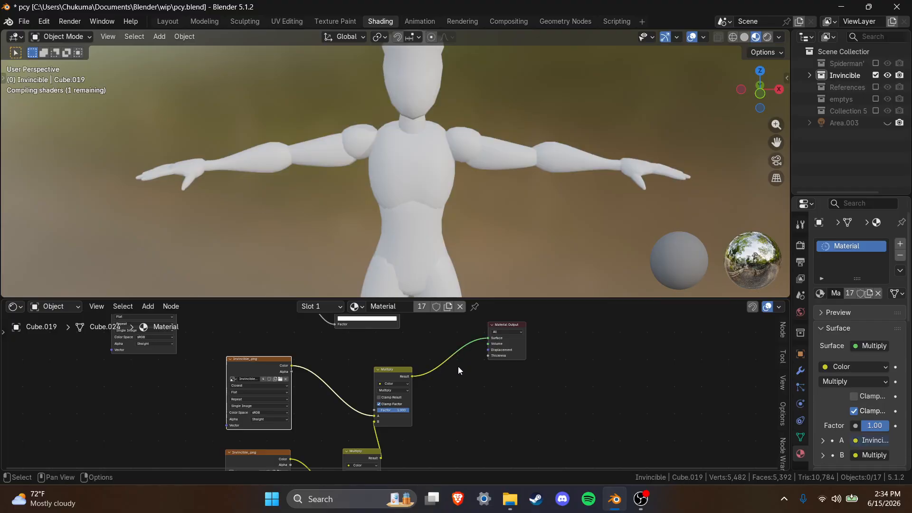
Change the blending mode of the duplicated Multiply node to Mix.
scroll(431, 406, "up", 3)
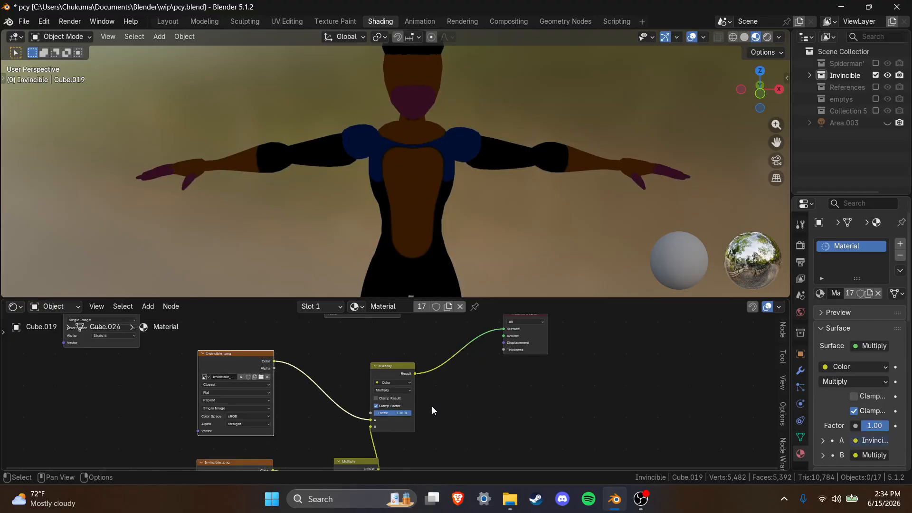
left_click_drag(402, 428, 404, 427)
left_click(406, 388)
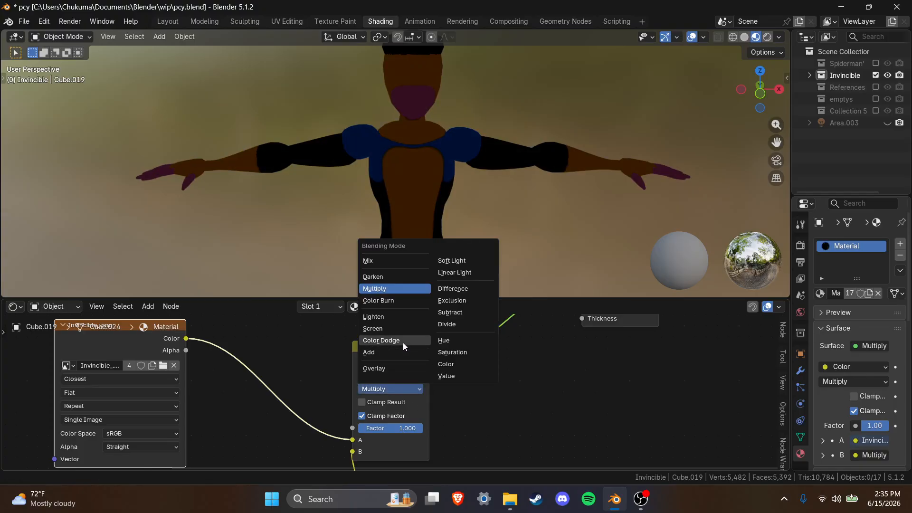
left_click(378, 261)
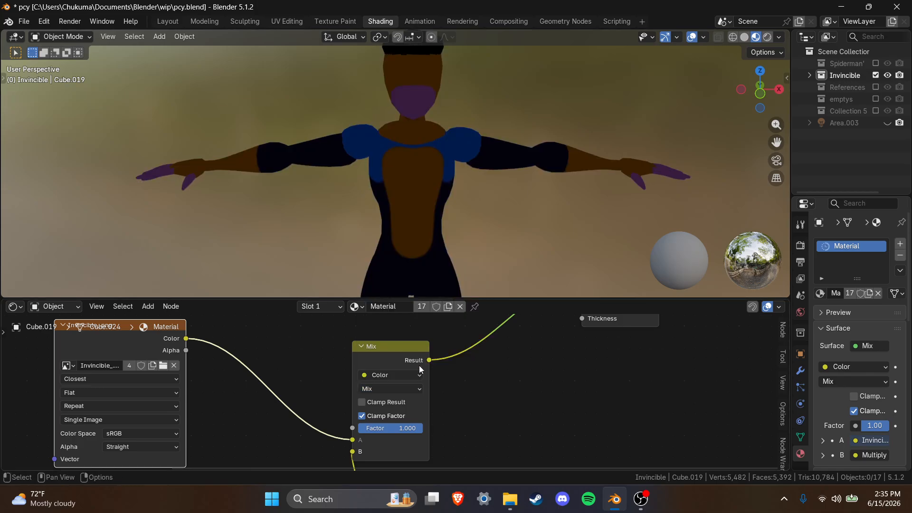
Compare the Mix node's two inputs on the character by lowering its Factor to 0.000 and returning it to 1.000.
scroll(423, 194, "down", 5)
left_click_drag(411, 426, 337, 429)
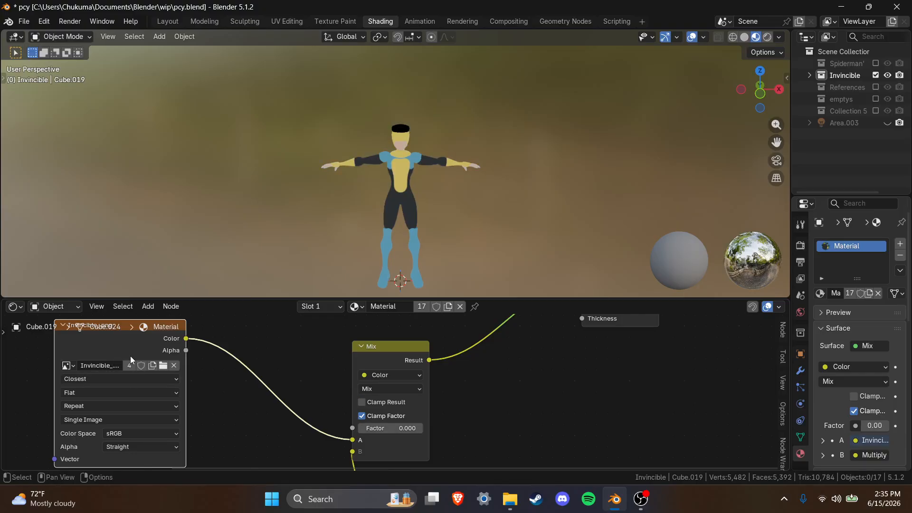
scroll(271, 359, "down", 5, "shift")
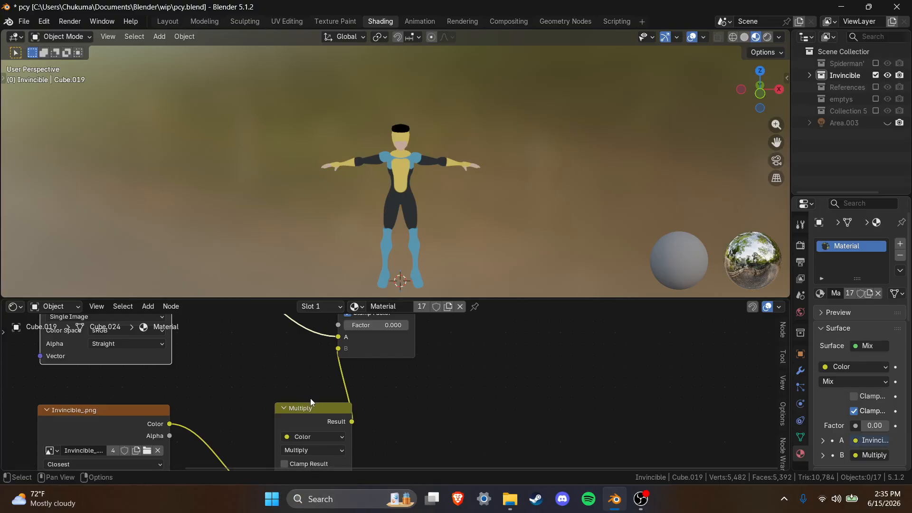
scroll(309, 398, "up", 1, "shift")
left_click_drag(363, 341, 421, 294)
middle_click_drag(344, 365, 373, 449)
scroll(382, 409, "down", 8)
scroll(381, 375, "down", 1)
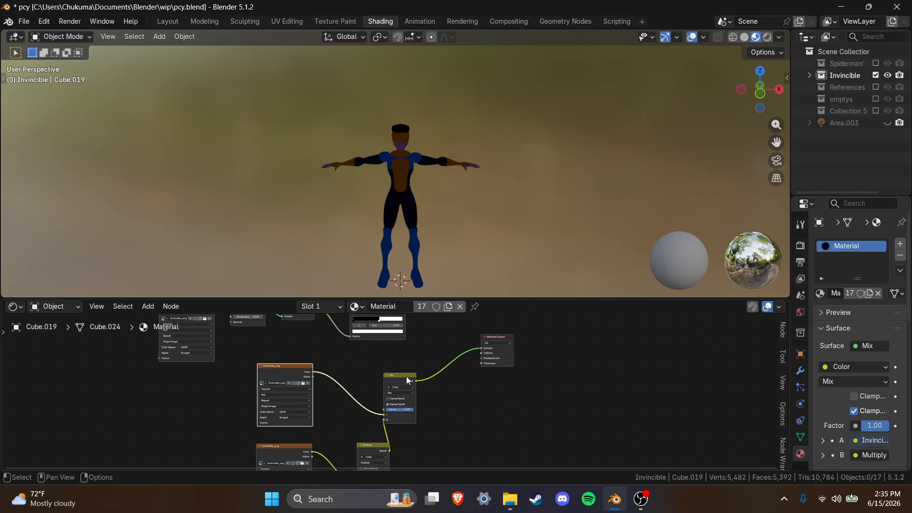
Spread out the Mix and Material Output nodes and place the Color Ramp right beside the Shader to RGB node.
left_click_drag(406, 376, 434, 363)
left_click_drag(509, 348, 575, 356)
left_click_drag(430, 362, 459, 347)
middle_click_drag(501, 352, 512, 403)
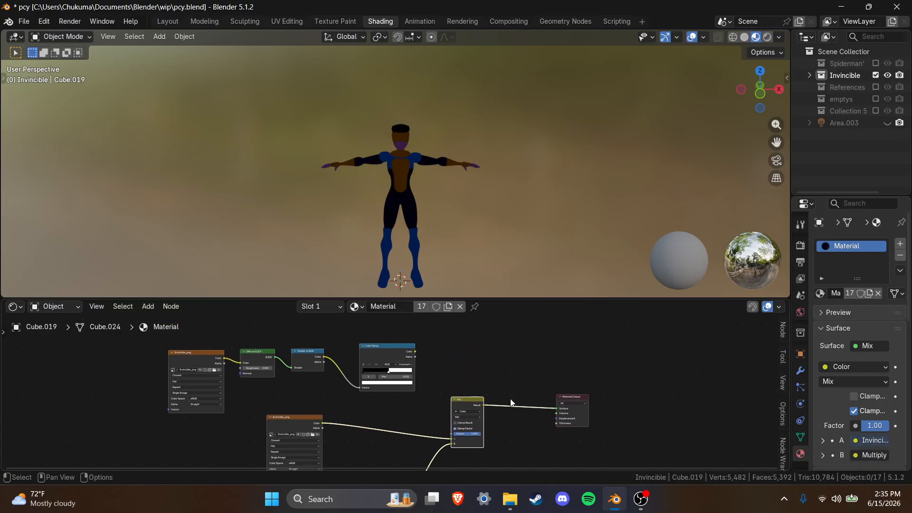
left_click_drag(407, 355, 376, 367)
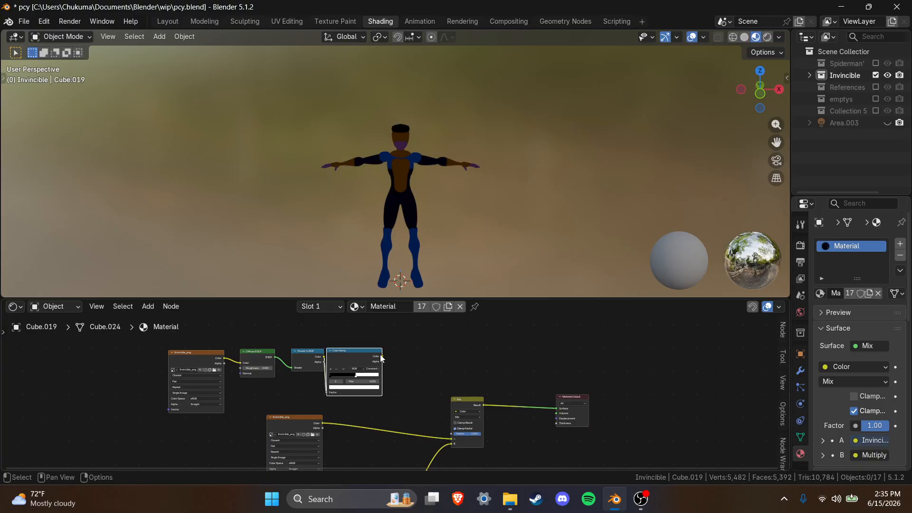
scroll(392, 368, "up", 1)
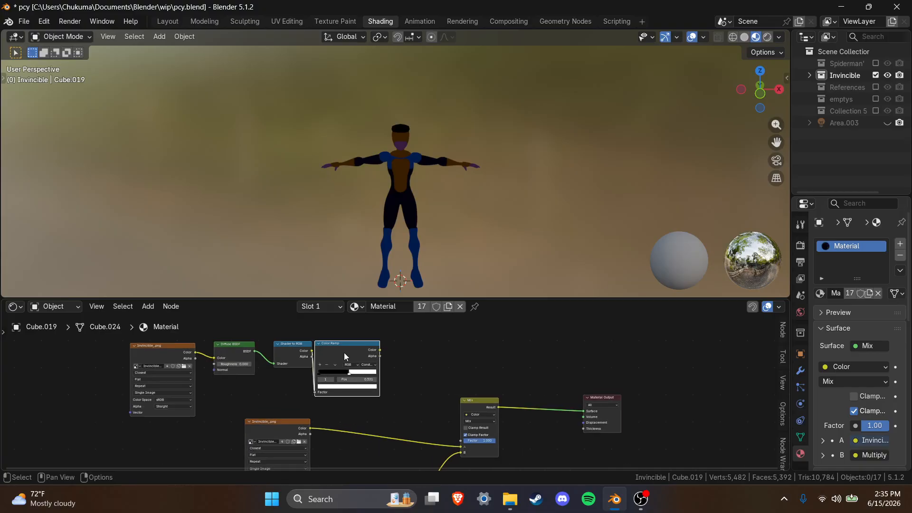
Connect the Color Ramp's Color to the Mix node's Factor and the Mix node's Result to the Material Output's Surface.
left_click_drag(379, 352, 584, 411)
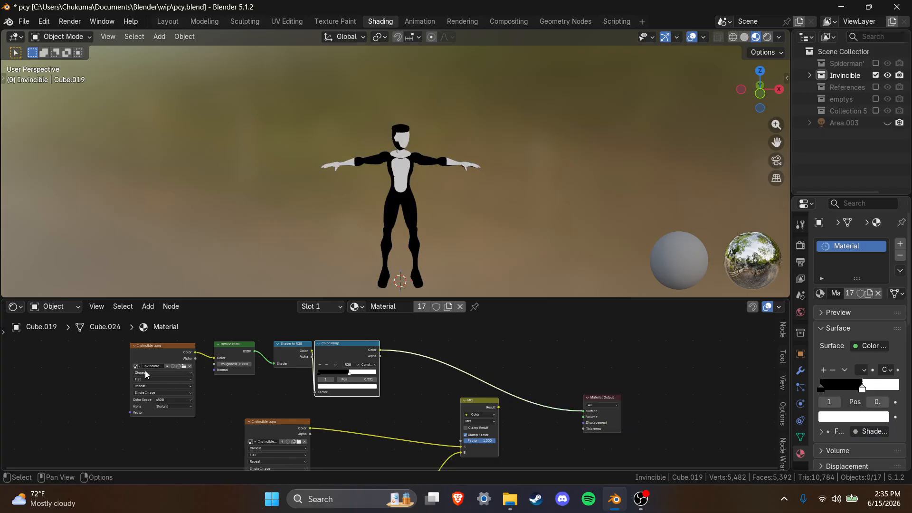
left_click(147, 352)
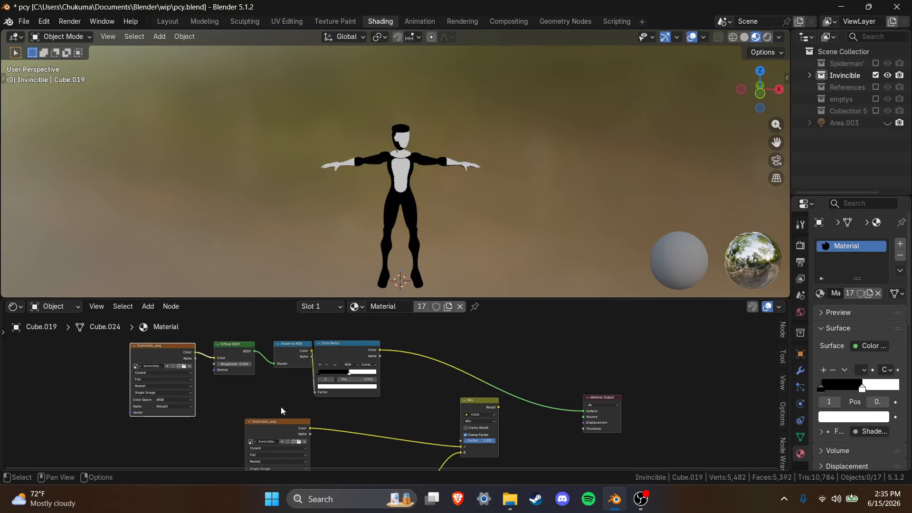
left_click_drag(585, 414, 461, 441)
left_click_drag(495, 409, 505, 409)
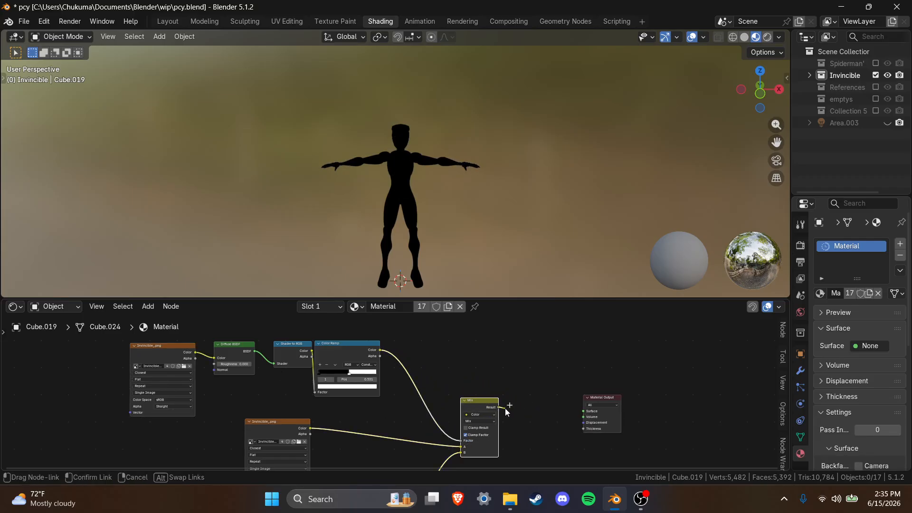
left_click_drag(583, 413, 581, 414)
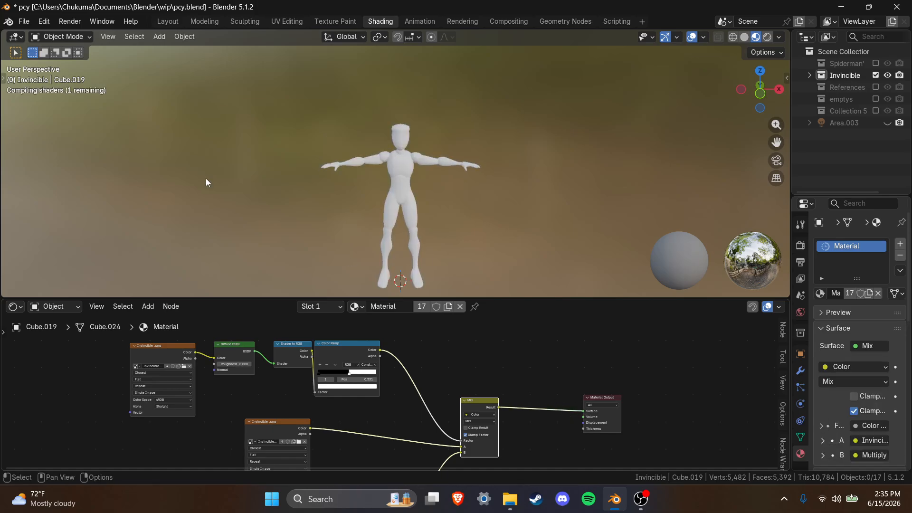
Examine how the lit and purple-tinted shadow colors fall on the character from the front and at an angle.
scroll(435, 152, "up", 3)
scroll(435, 152, "up", 3)
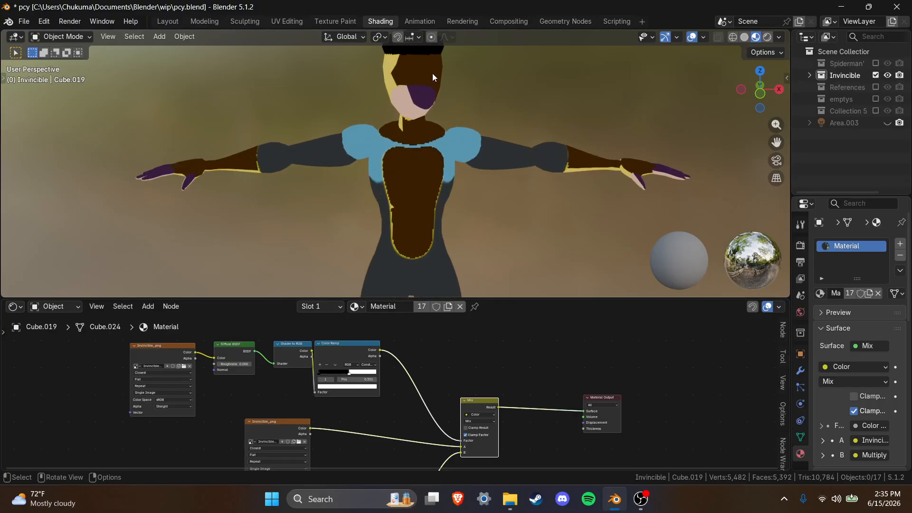
scroll(392, 114, "down", 5)
middle_click_drag(384, 114, 411, 153)
middle_click_drag(416, 376, 397, 321)
scroll(399, 380, "up", 6)
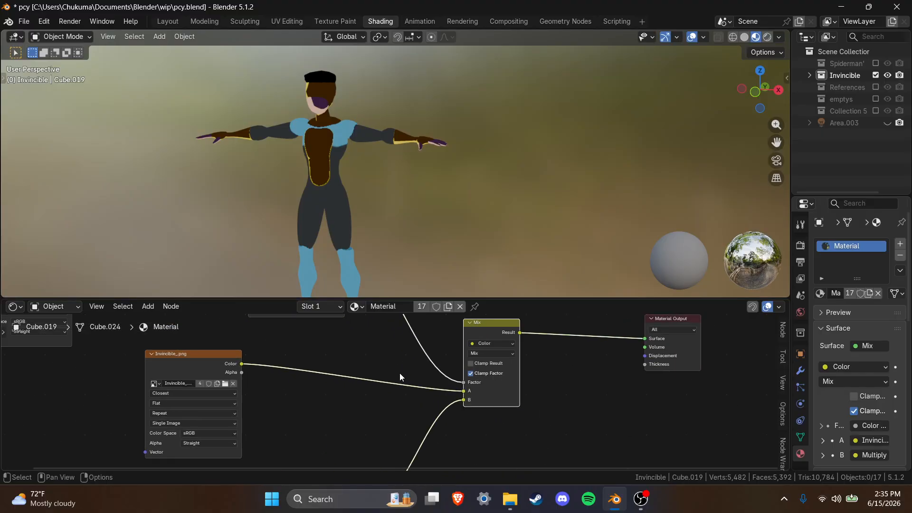
Swap the Mix node's color inputs so the Multiply Result feeds A and the plain Invincible image Color feeds B.
middle_click_drag(417, 380, 383, 351)
left_click_drag(434, 365, 434, 373)
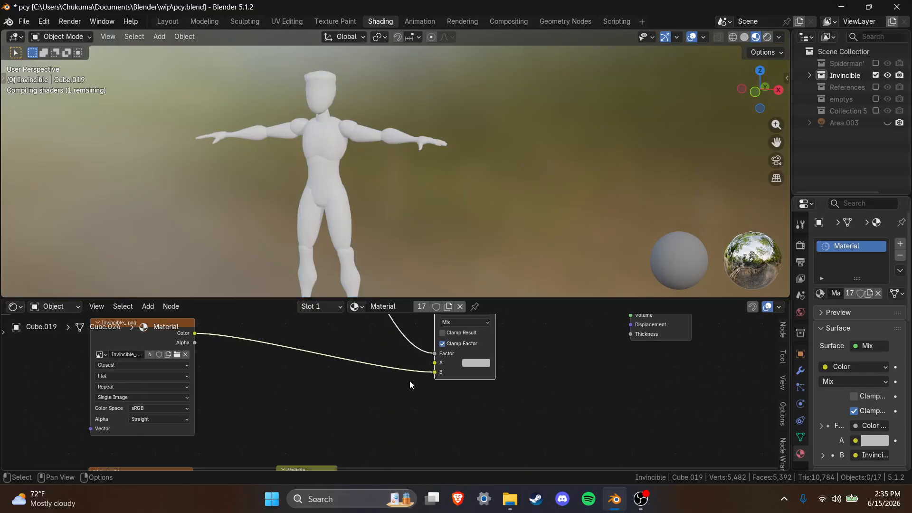
scroll(392, 394, "down", 4)
middle_click_drag(377, 407, 375, 384)
left_click_drag(354, 434, 423, 347)
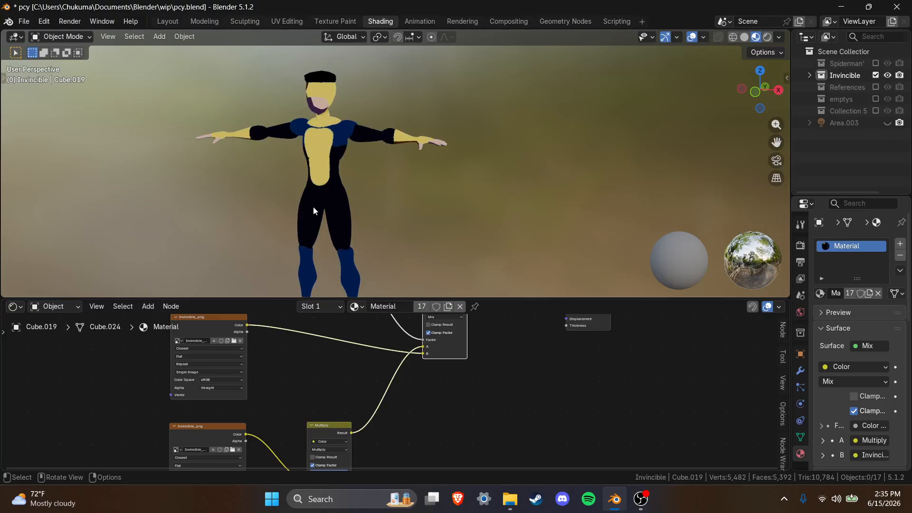
Examine the lit and shadowed areas on the character's face, chest and arms up close and from a distance.
middle_click_drag(313, 206, 345, 209)
scroll(420, 209, "up", 6)
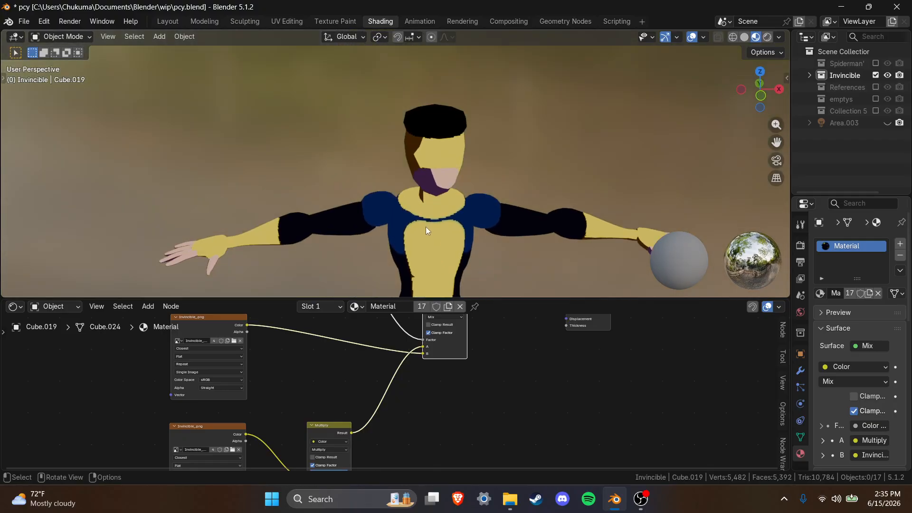
middle_click_drag(385, 219, 448, 283, "shift")
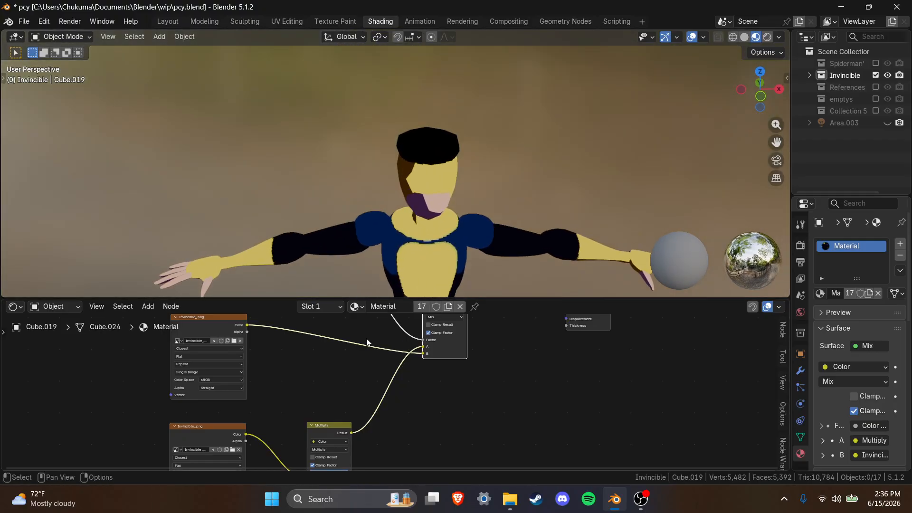
middle_click_drag(362, 349, 348, 411)
scroll(412, 278, "down", 3)
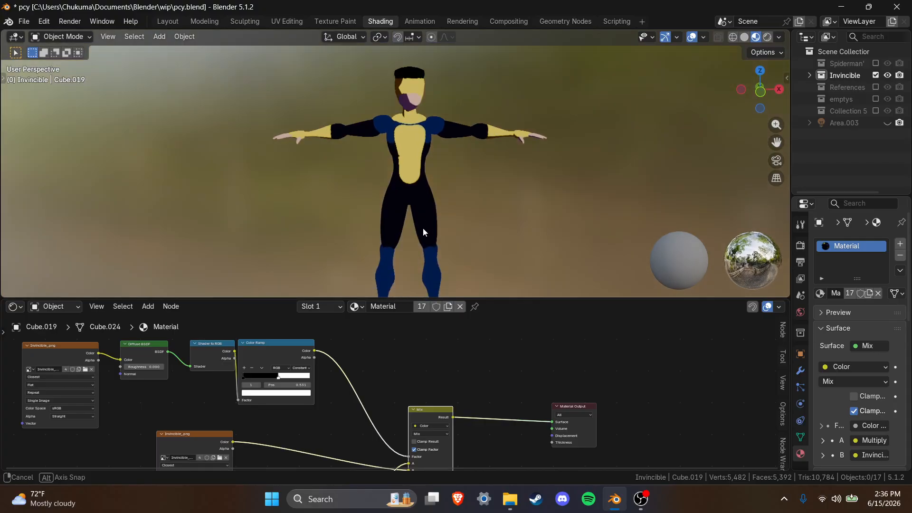
middle_click_drag(423, 228, 437, 193, "shift")
scroll(433, 171, "up", 4)
middle_click_drag(427, 157, 389, 223, "shift")
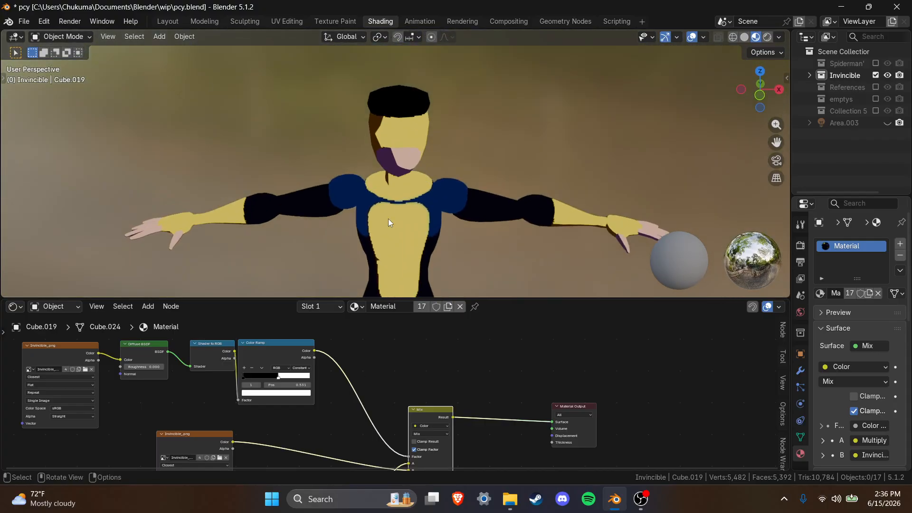
Try Linear interpolation on the Color Ramp with the black stop at about 0.327, and return the ramp to Constant.
left_click(300, 368)
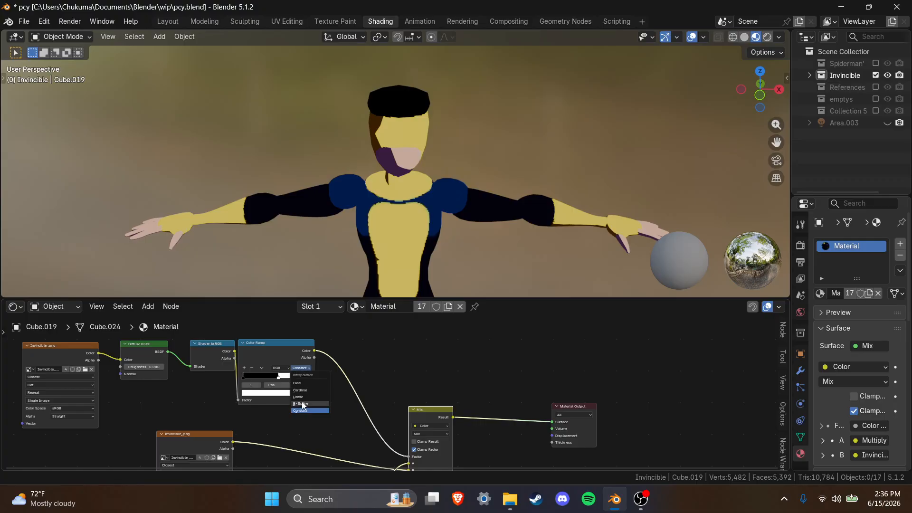
left_click(305, 375)
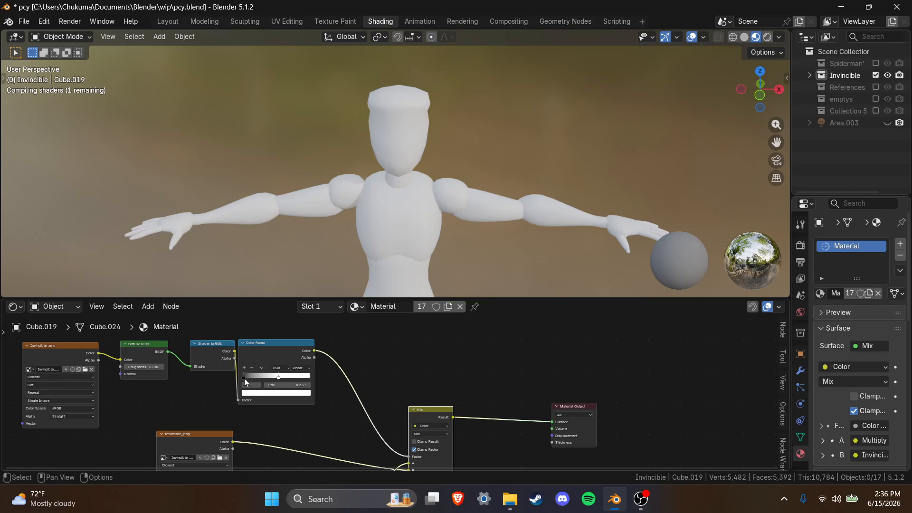
left_click_drag(244, 378, 270, 375)
middle_click_drag(361, 266, 429, 264)
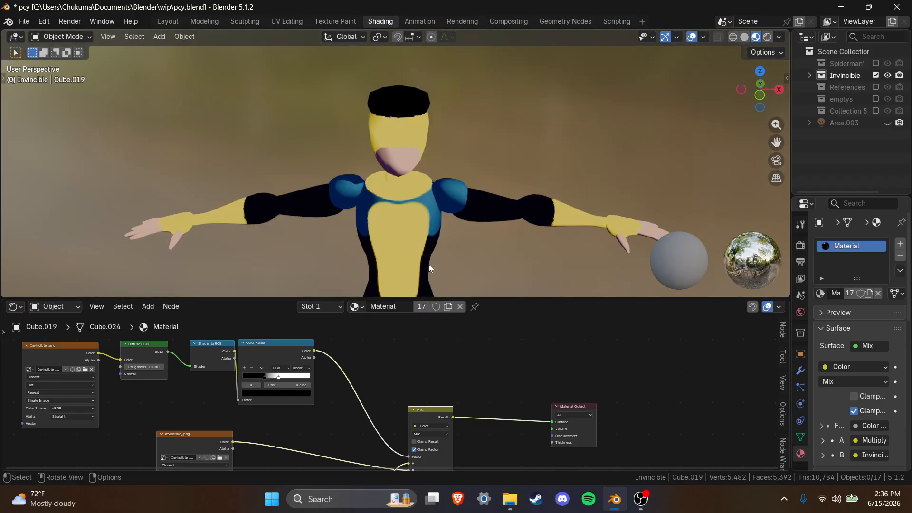
left_click(302, 368)
left_click(300, 404)
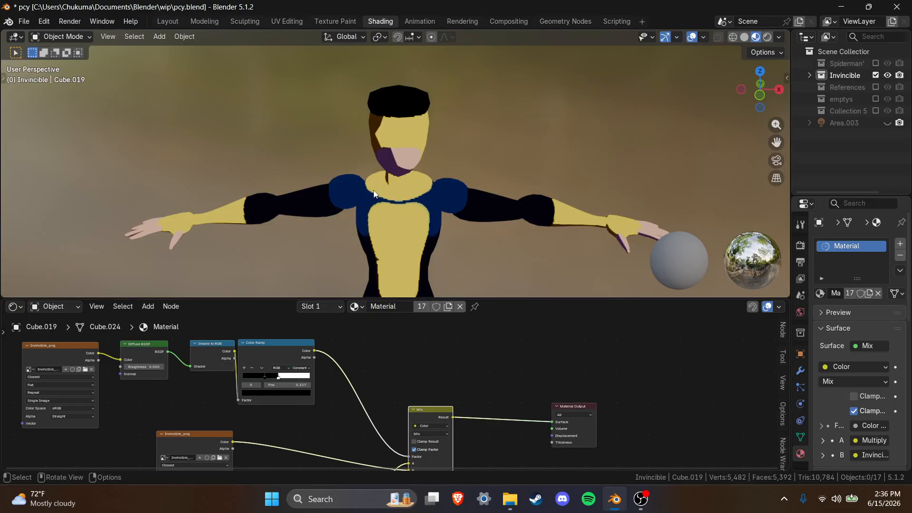
Try an extra grey stop between the Color Ramp's black and white stops as a mid-tone, and remove it again.
scroll(373, 193, "up", 3)
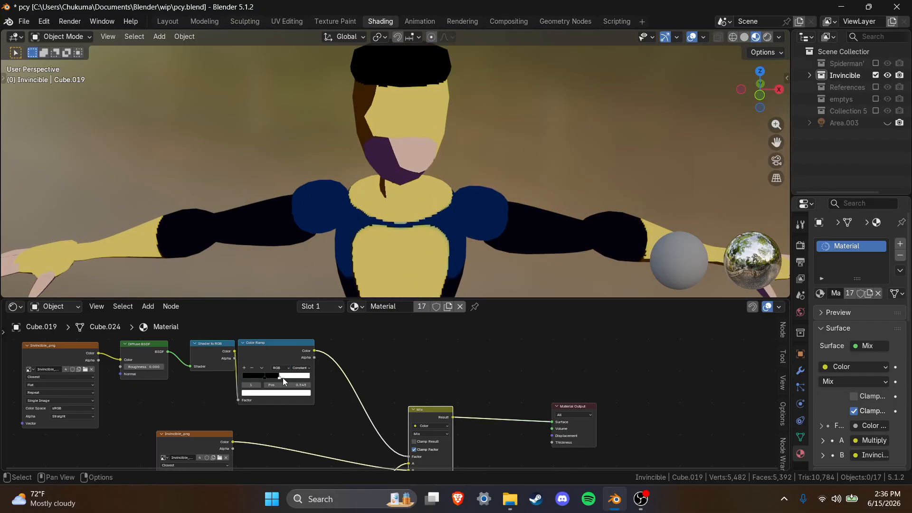
left_click(244, 369)
left_click(269, 389)
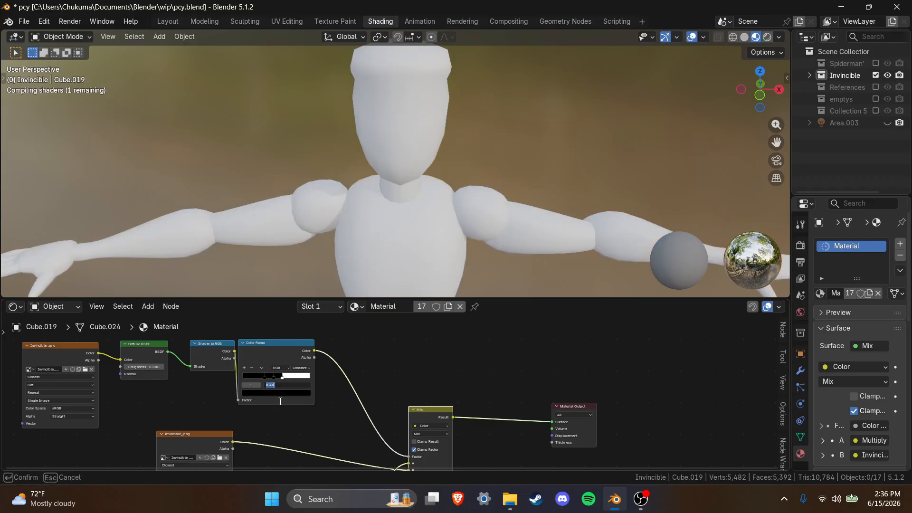
key("Return")
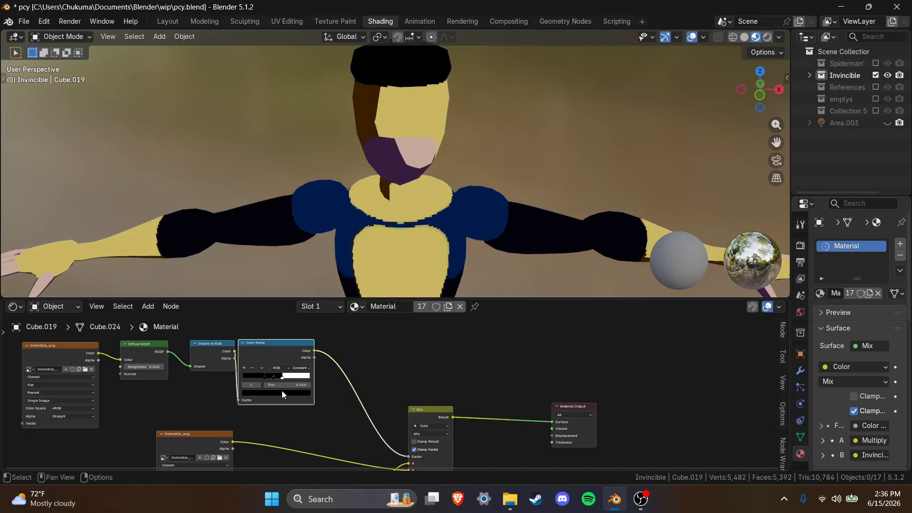
left_click(289, 392)
left_click_drag(299, 321, 299, 316)
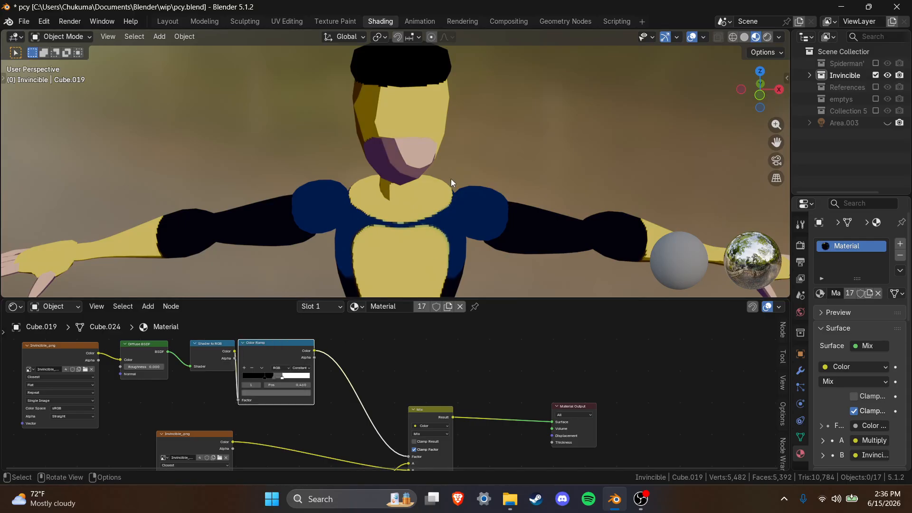
scroll(447, 181, "down", 5)
middle_click_drag(447, 180, 432, 157)
scroll(429, 183, "up", 3)
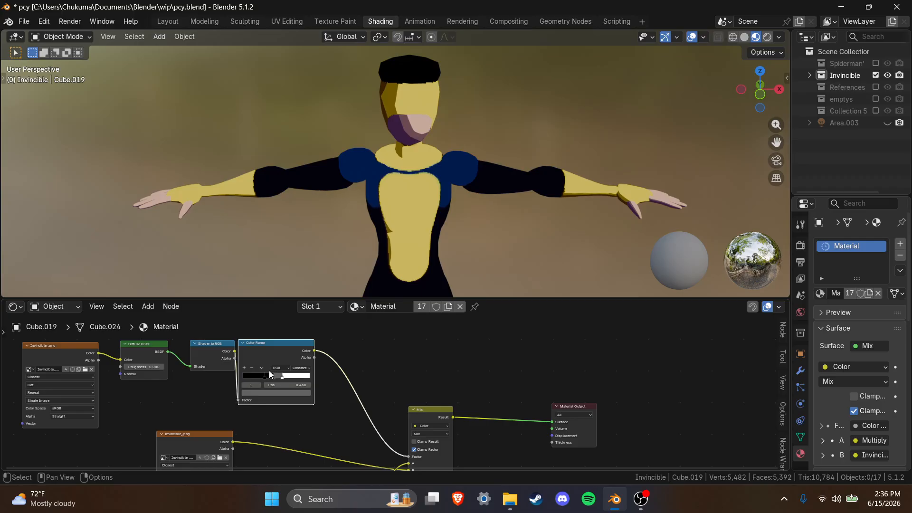
left_click(253, 368)
Show the Area.003 light and switch the viewport to Rendered shading with the whole character in view.
mouse_move(308, 399)
middle_mouse_down()
mouse_move(272, 365)
mouse_move(222, 356)
middle_mouse_up()
scroll(328, 124, "down", 5)
middle_click_drag(337, 155, 380, 187)
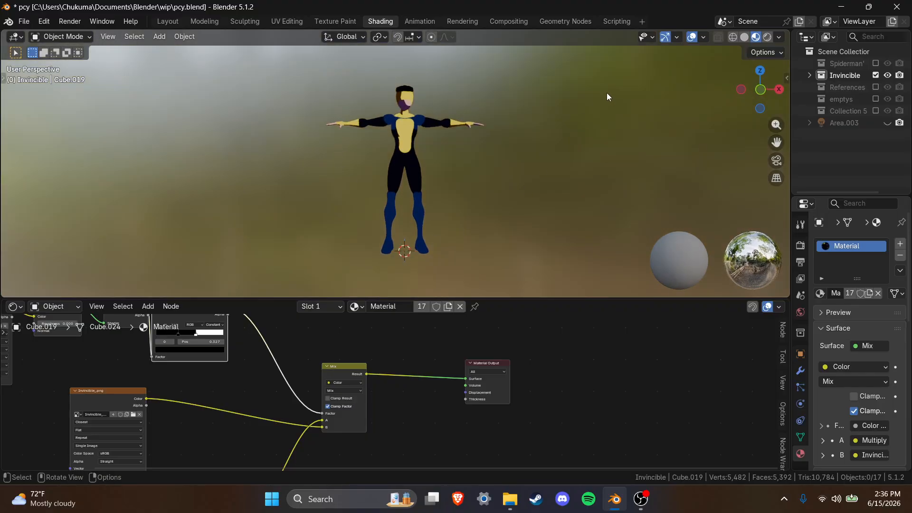
left_click(887, 122)
left_click(767, 37)
mouse_move(552, 112)
middle_mouse_down()
mouse_move(543, 148)
mouse_move(526, 166)
mouse_move(538, 156)
middle_mouse_up()
scroll(477, 139, "down", 3)
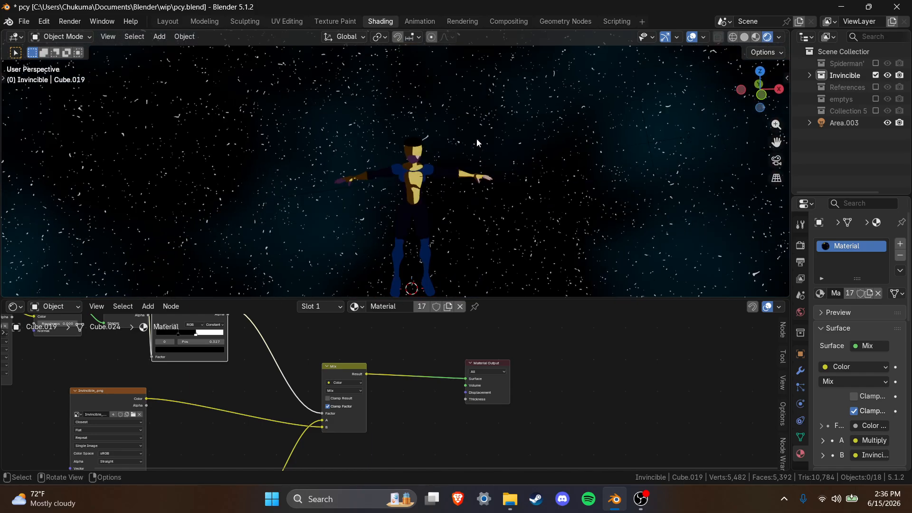
Select the Area.003 light and move it from the character's side to below its feet.
left_click(838, 122)
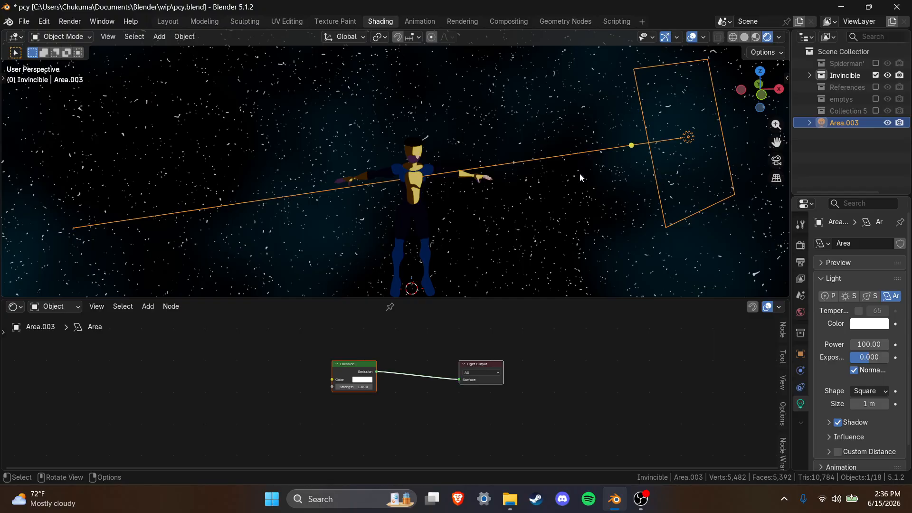
key("g")
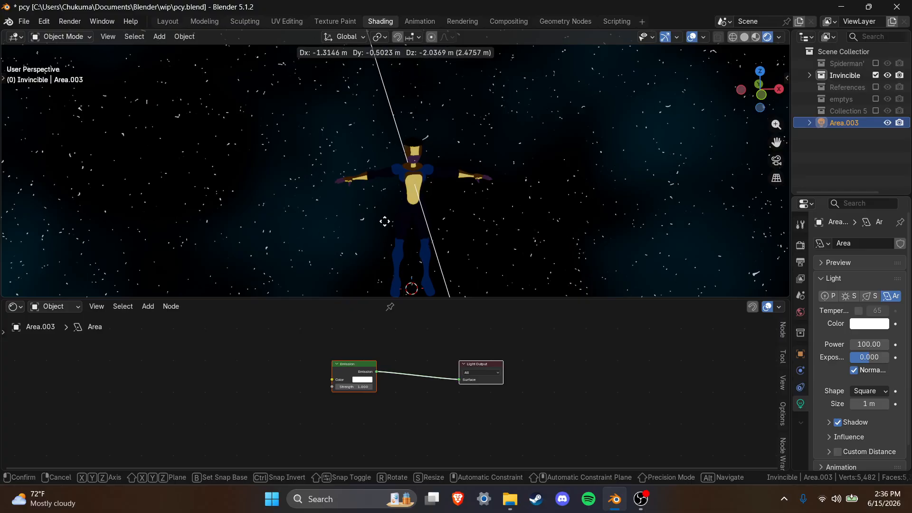
left_click(368, 259)
middle_click_drag(368, 259, 395, 147)
key("g")
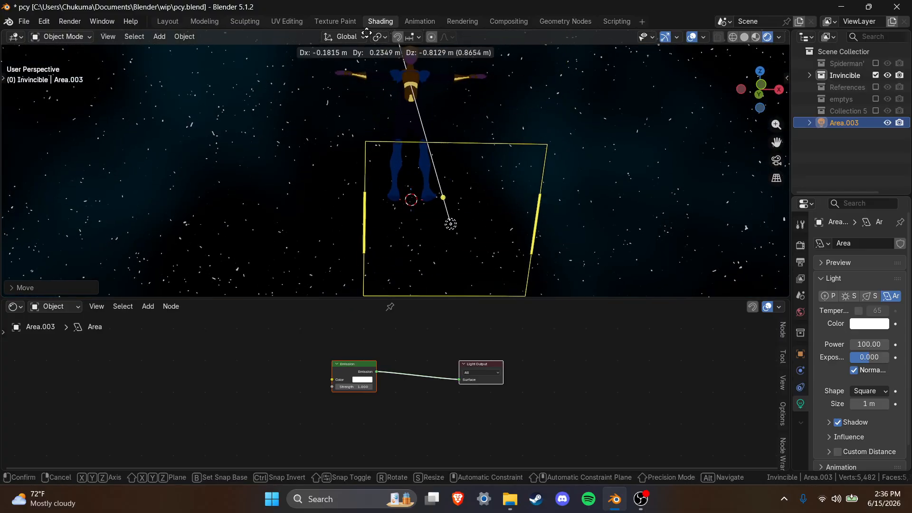
left_click(337, 146)
Reposition the area light around the character and place it behind the back.
middle_click_drag(337, 146, 342, 95)
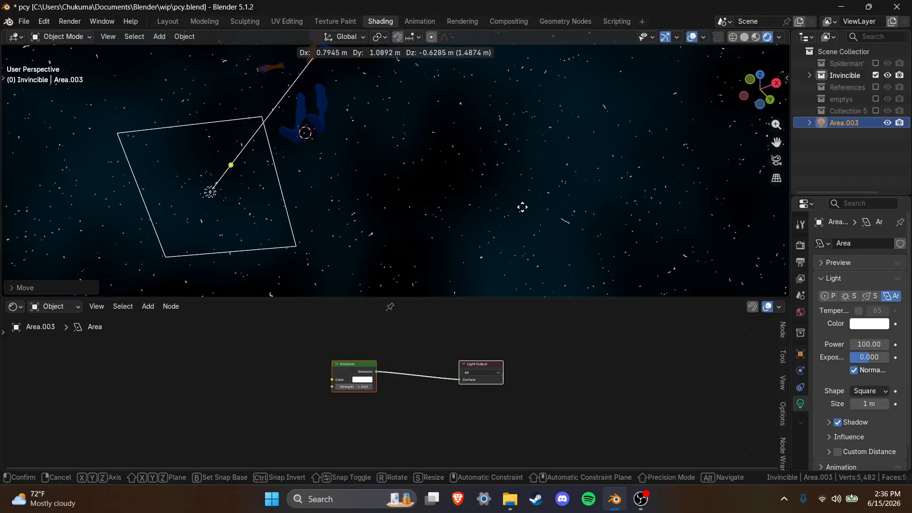
middle_click_drag(567, 257, 439, 221)
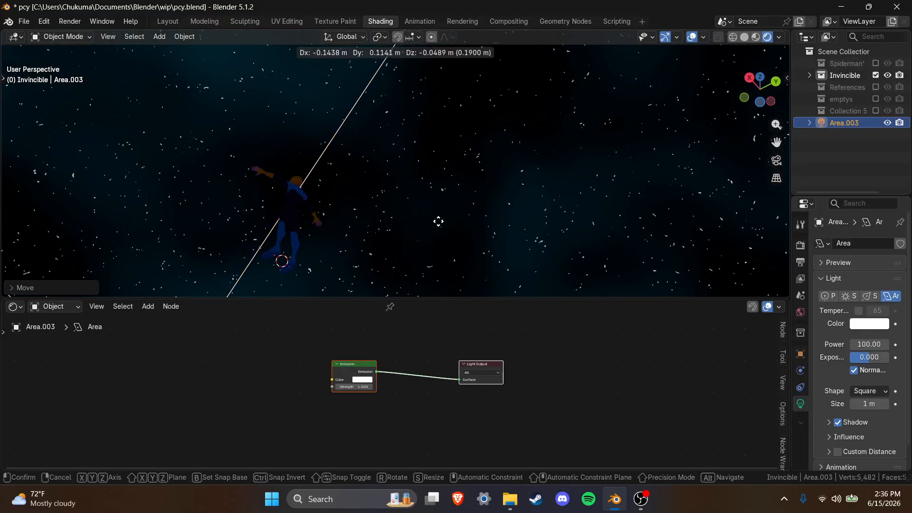
left_click(559, 119)
middle_click_drag(543, 140, 424, 152)
key("g")
left_click(485, 128)
key("g")
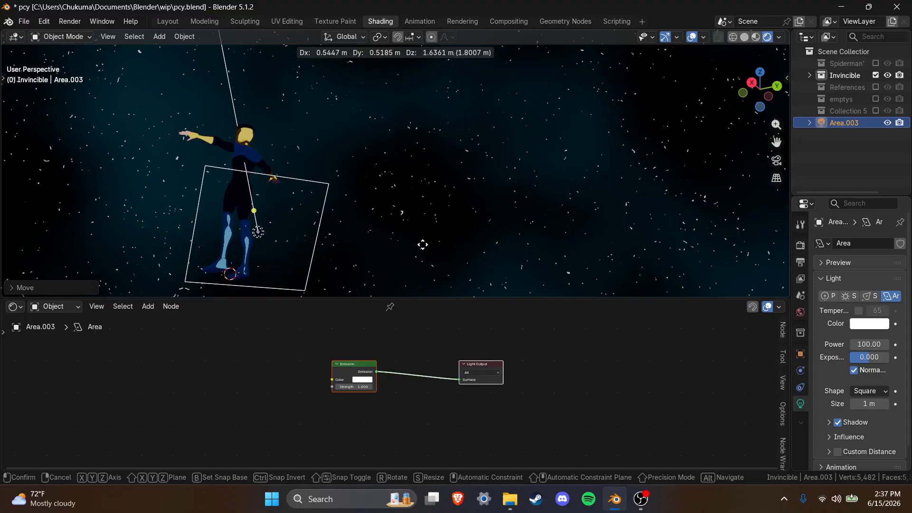
left_click(249, 189)
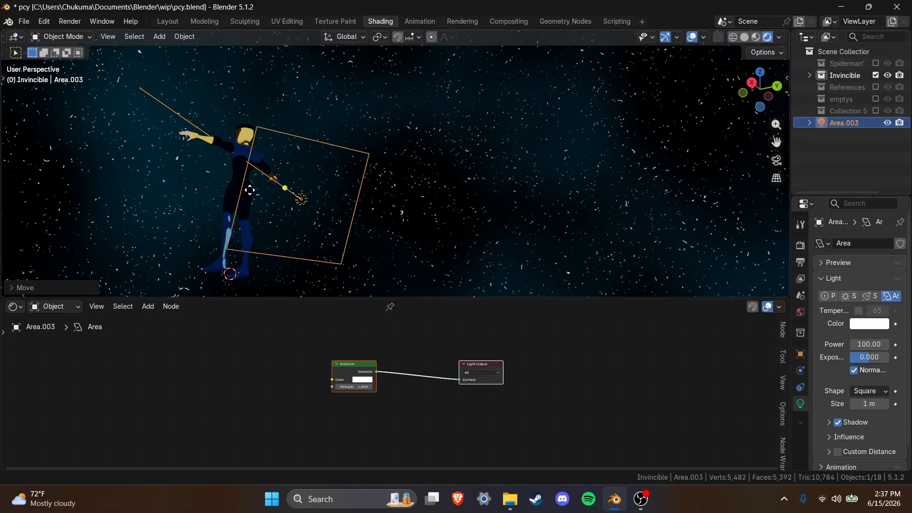
Move the area light below the character's feet and set its Power to 1000.
left_click(237, 154)
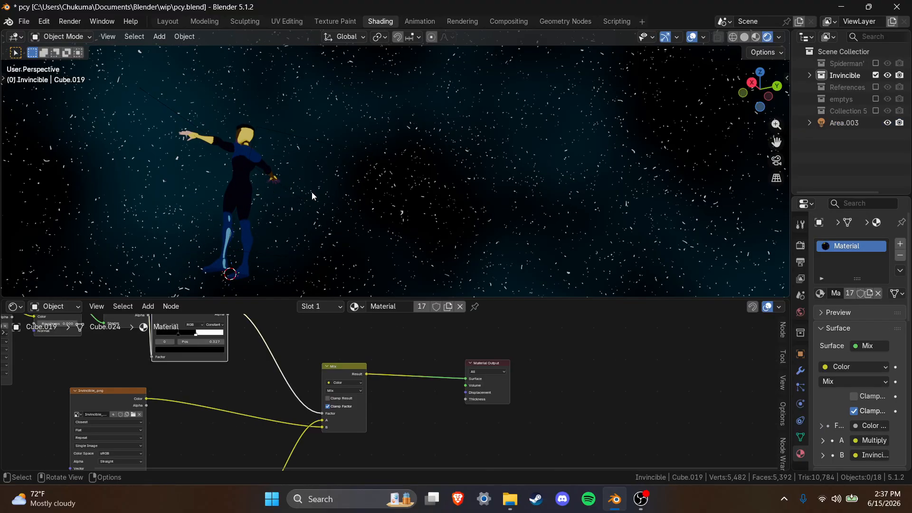
left_click(325, 165)
key("g")
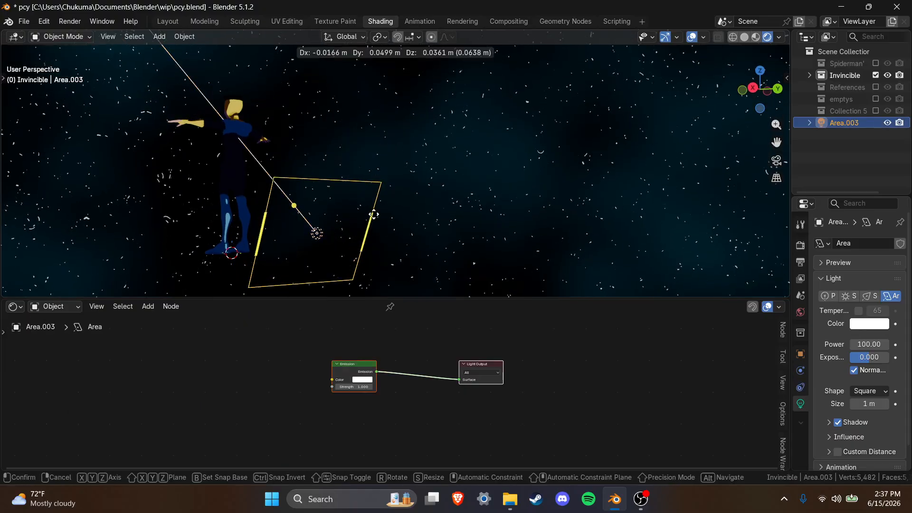
left_click(322, 290)
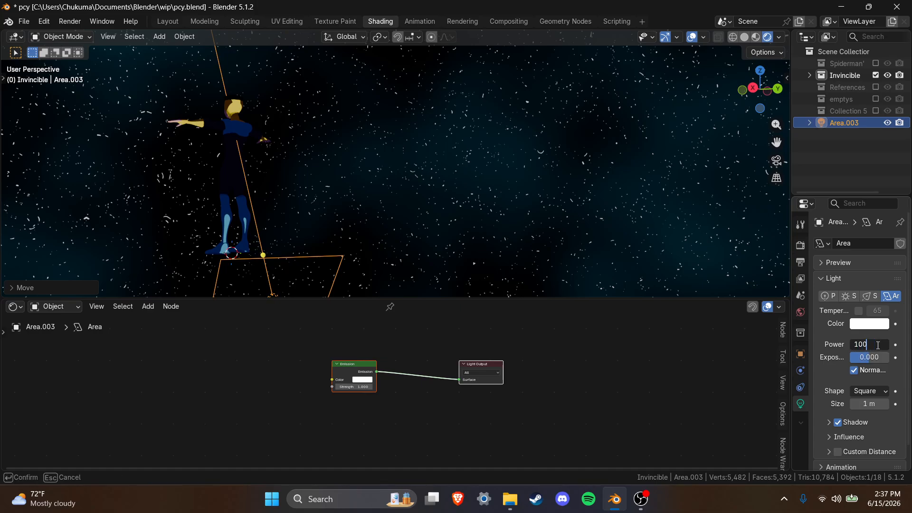
key("Return")
Move the brighter area light up behind the character and over to its left side, above head height.
middle_click_drag(406, 133, 433, 77)
key("g")
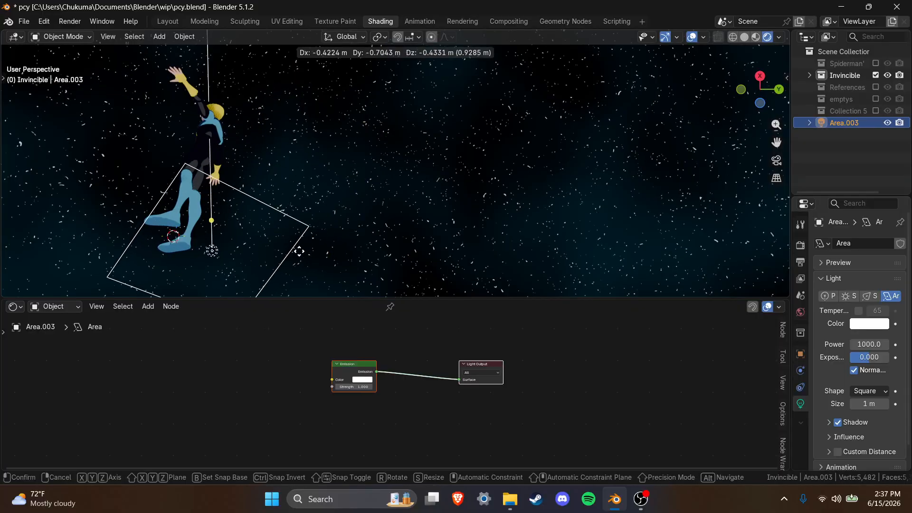
left_click(403, 98)
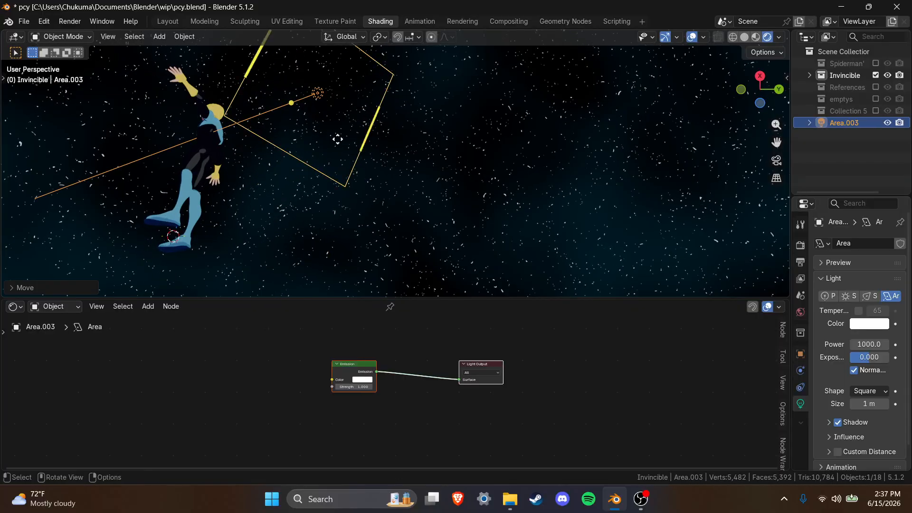
middle_click_drag(228, 158, 332, 220)
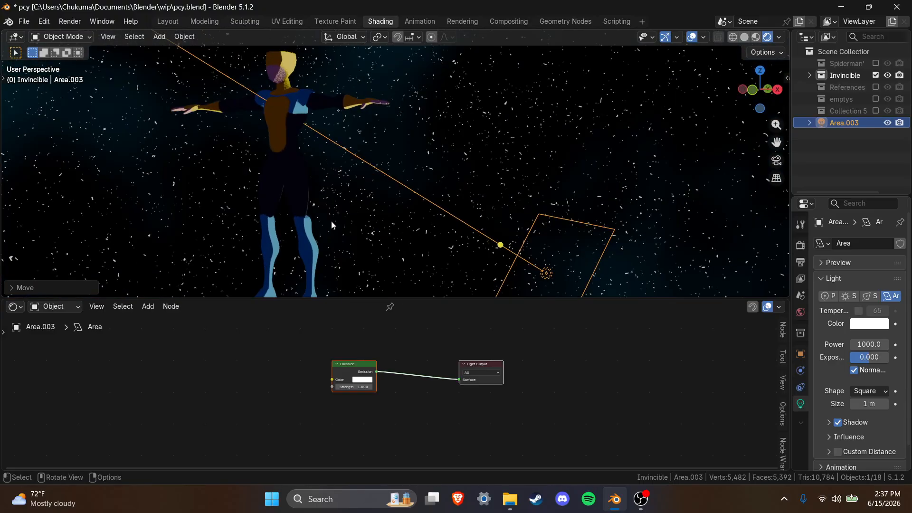
key("g")
middle_click_drag(530, 177, 534, 203, "alt")
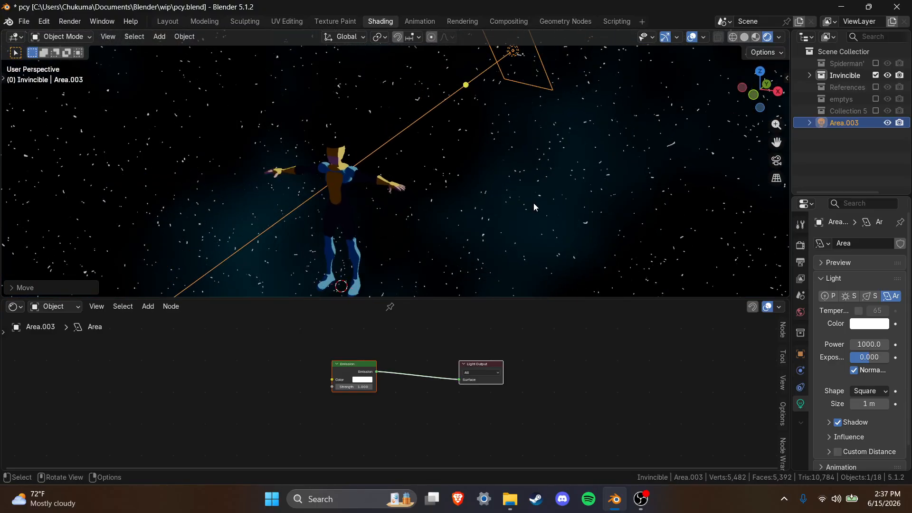
Move the area light across to the character's right side at about chest height.
left_click(267, 208)
scroll(291, 187, "up", 5)
key("g")
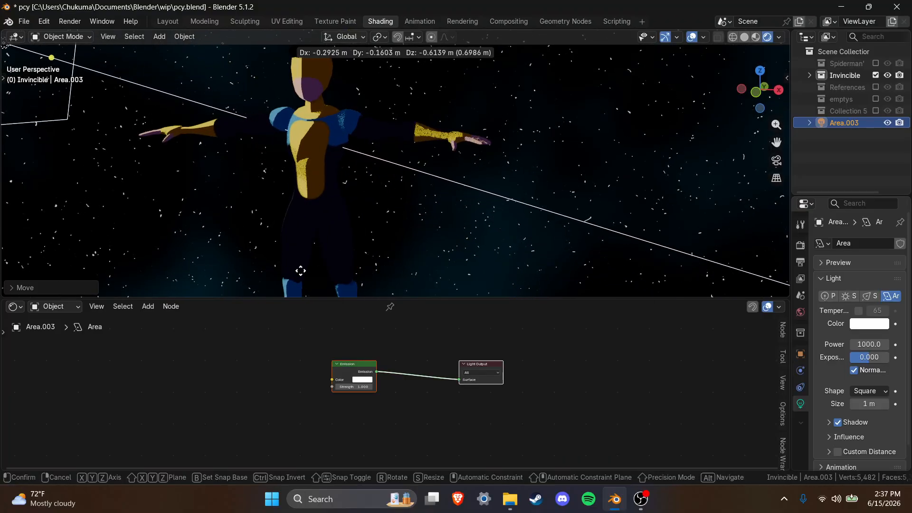
left_click(253, 73)
scroll(245, 119, "down", 4)
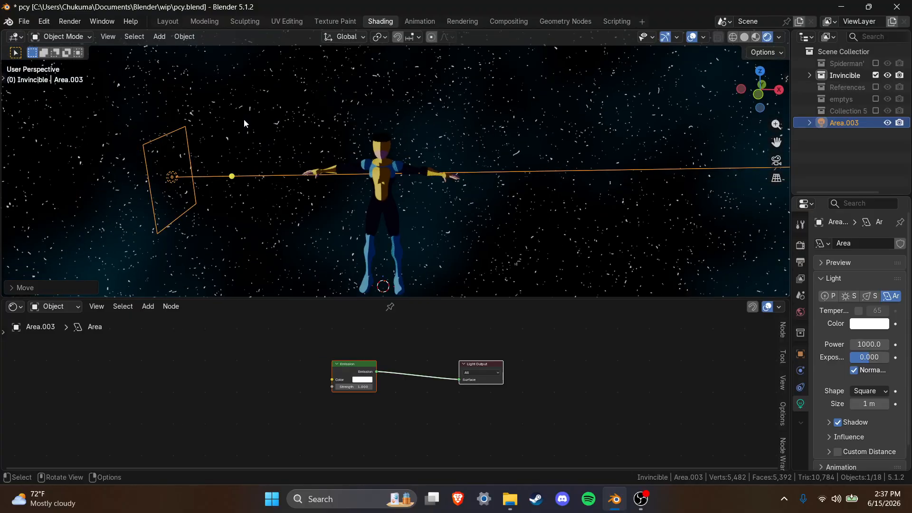
Shift the area light horizontally with global Z locked, placing it just beyond the character's right hand.
key("g")
key("shift+z")
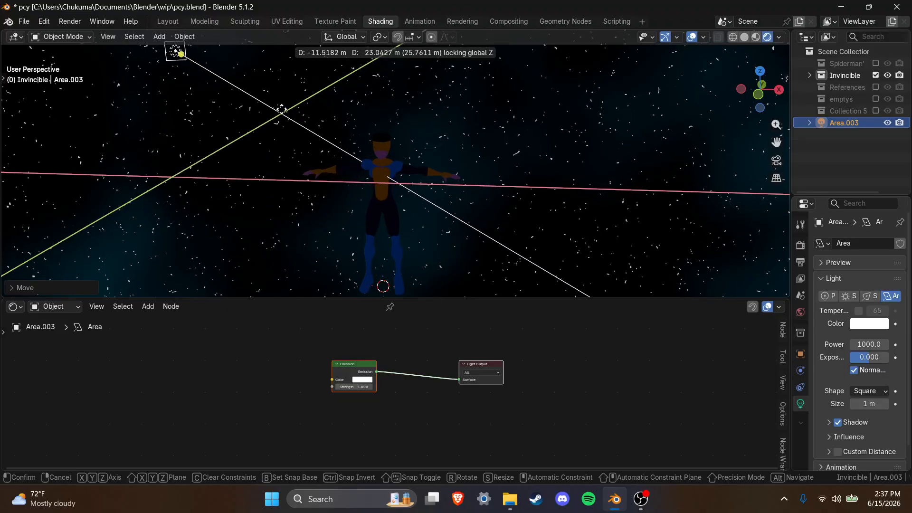
left_click(327, 230)
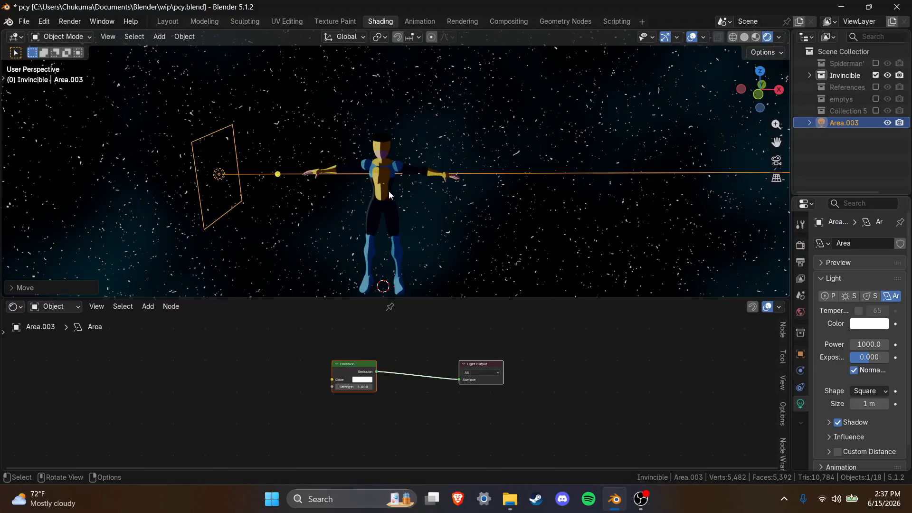
Bring up the material node tree of the character's chest mesh, leaving no object selected.
scroll(388, 190, "up", 5)
scroll(366, 197, "down", 2)
middle_click_drag(362, 211, 375, 200)
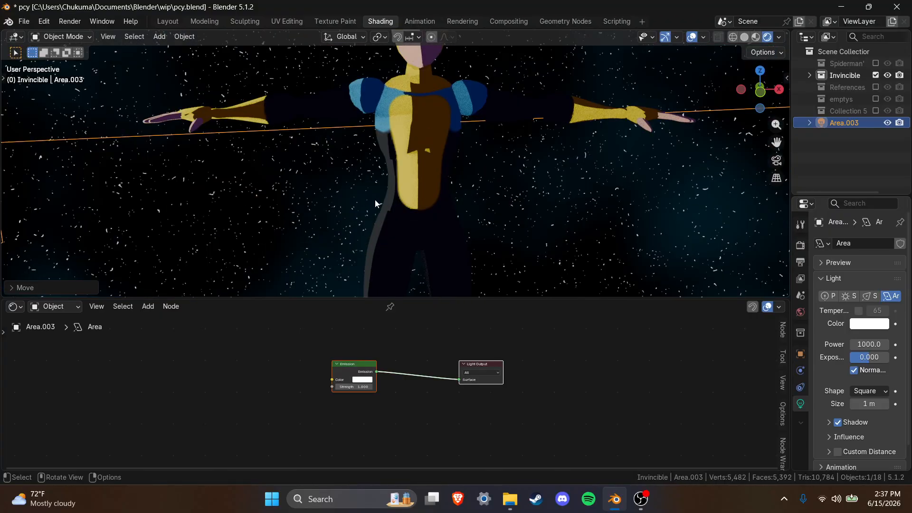
left_click(421, 119)
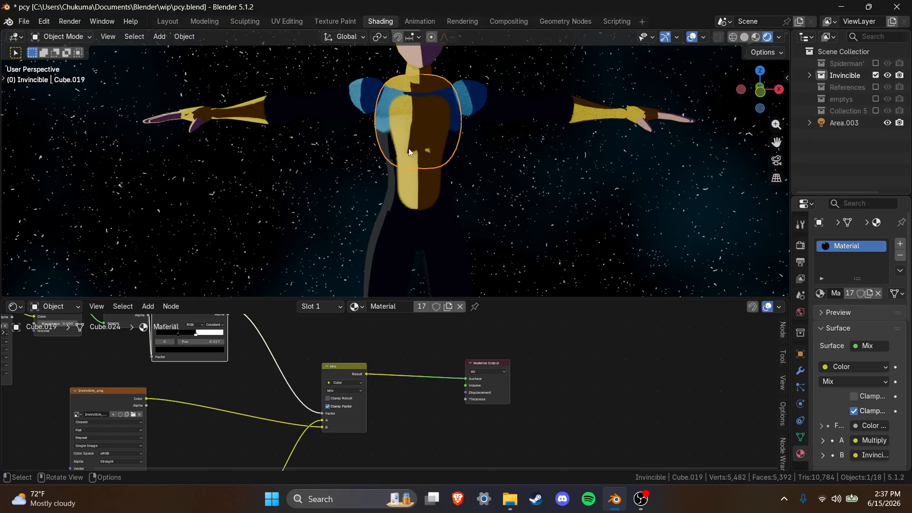
left_click(494, 173)
Rearrange the material nodes, moving the lower image texture and Multiply node farther below the plain image texture and Mix node.
scroll(285, 380, "down", 4)
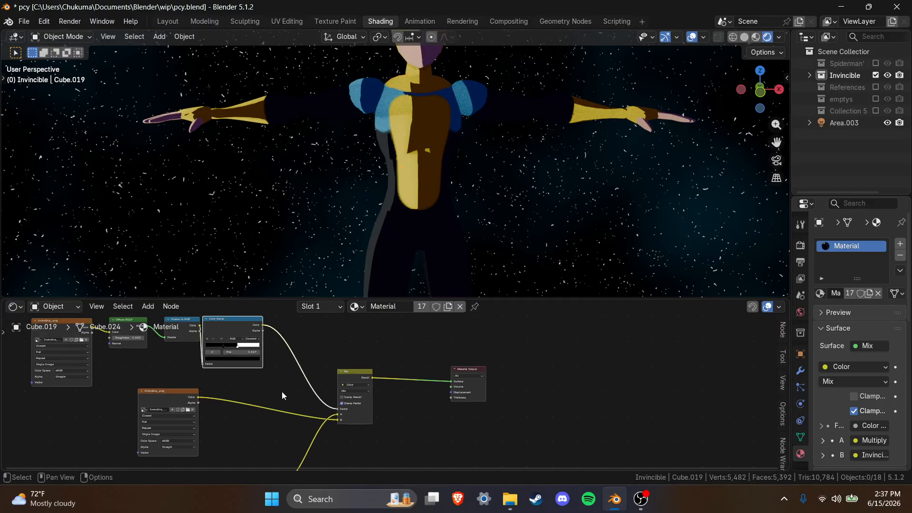
middle_click_drag(282, 392, 340, 349)
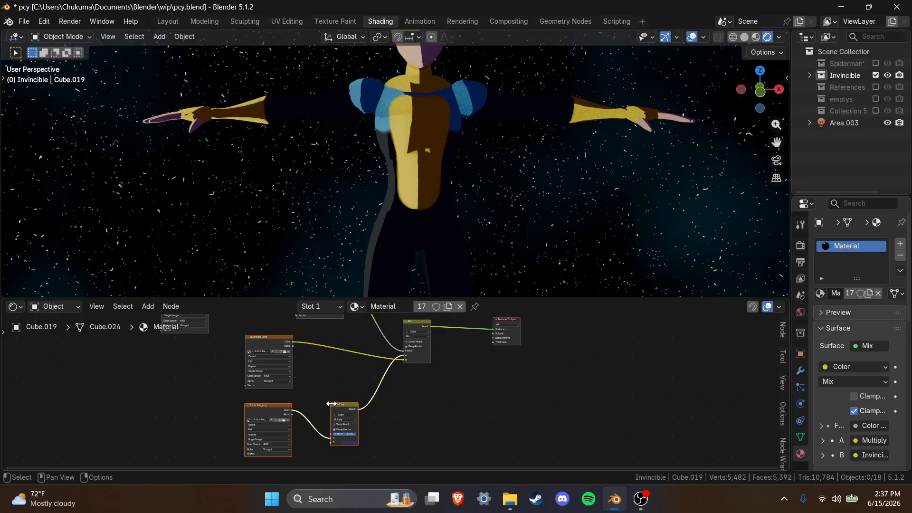
left_click_drag(335, 406, 380, 427)
left_click_drag(284, 346, 276, 343)
middle_click_drag(296, 439, 287, 408)
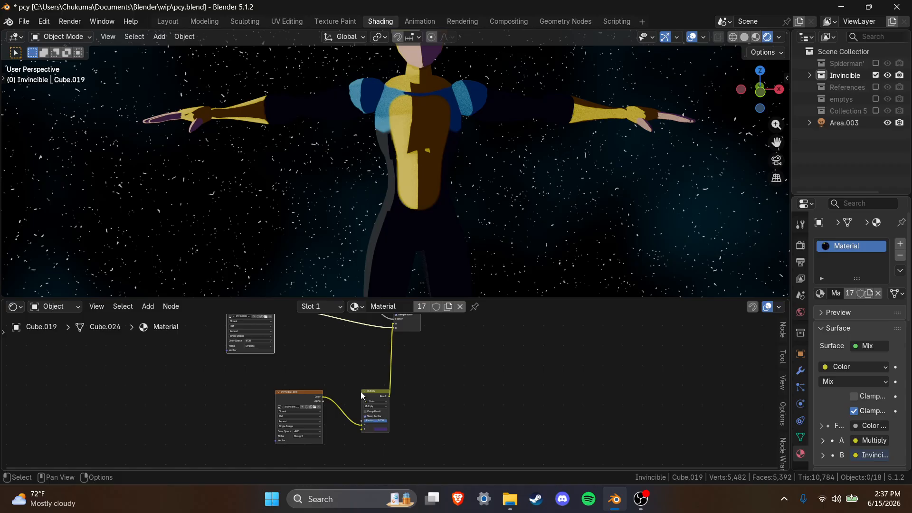
left_click_drag(371, 394, 364, 395)
middle_click_drag(376, 342, 349, 415)
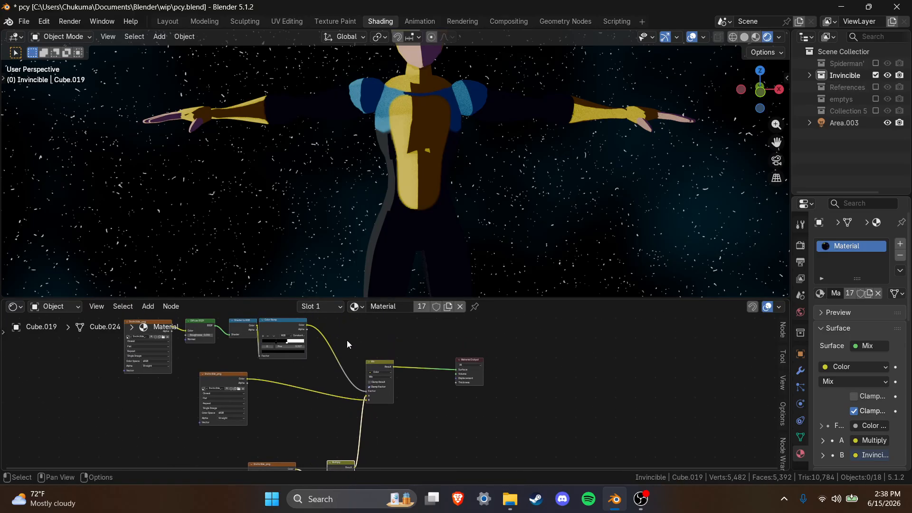
Examine the complete node layout and the cel-shaded light and shadow areas on the character's head, torso and arms.
middle_click_drag(345, 342, 350, 429)
scroll(346, 427, "down", 5)
middle_click_drag(331, 398, 331, 371)
scroll(421, 184, "down", 5)
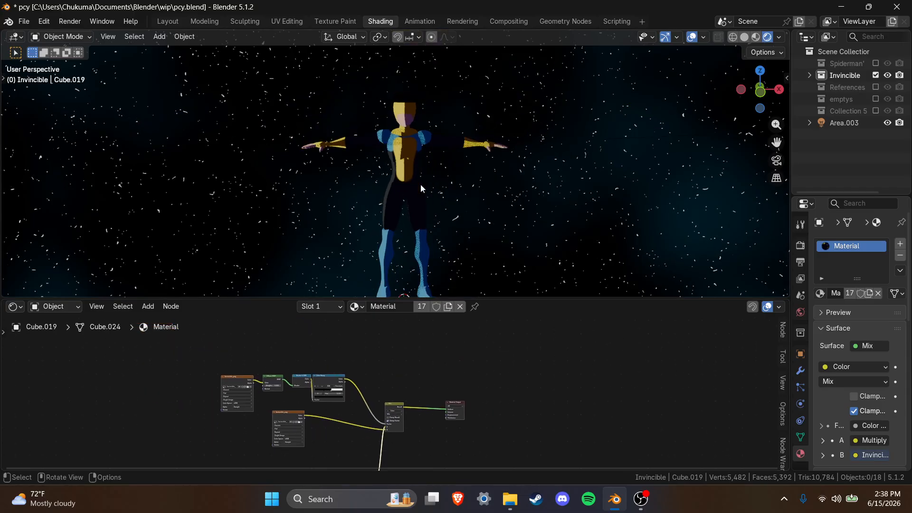
mouse_move(420, 184)
middle_mouse_down()
mouse_move(427, 152)
mouse_move(425, 193)
mouse_move(425, 183)
middle_mouse_up()
scroll(427, 147, "up", 5)
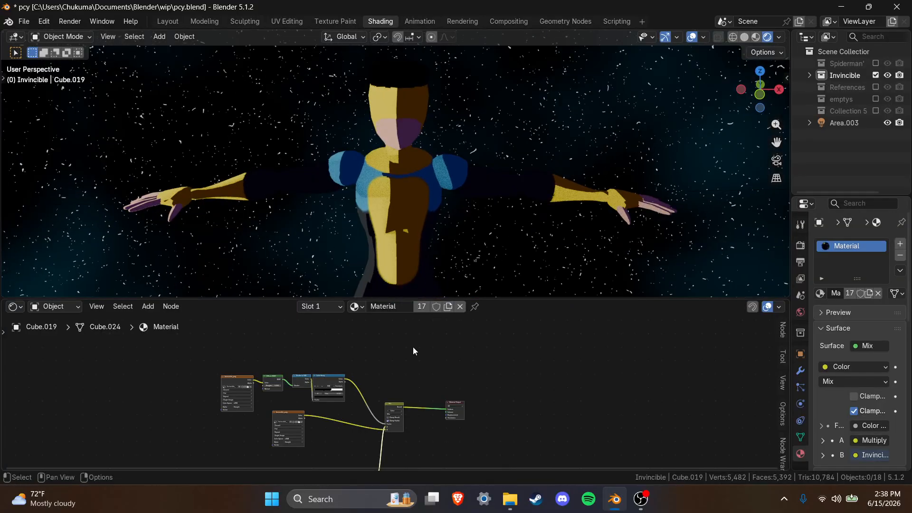
left_click(642, 499)
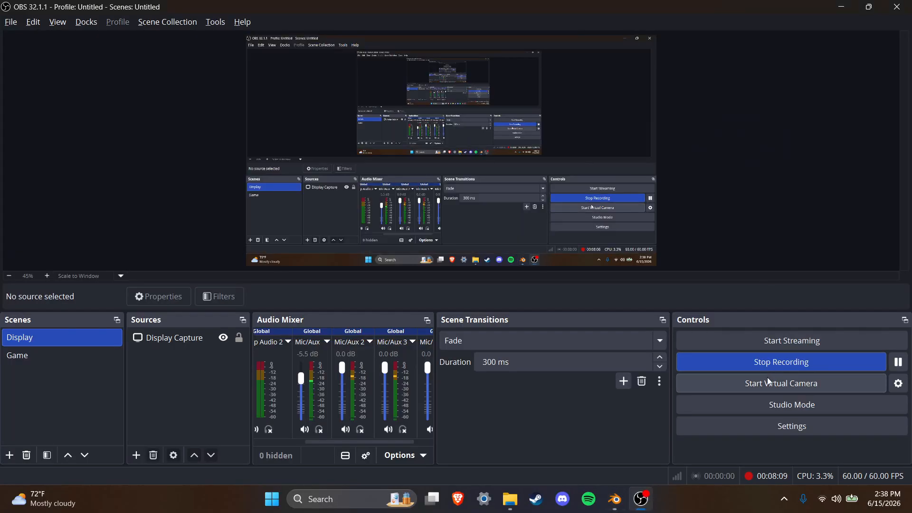